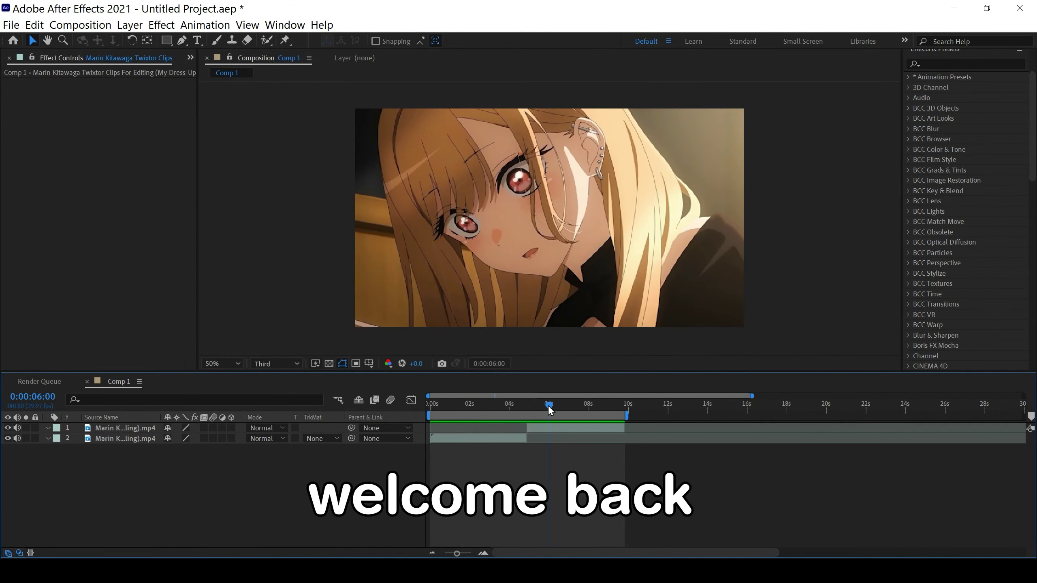
Step: Search Effects & Presets for 'fade' and browse the Transitions - Dissolves presets
{"action": "mouse_move", "coordinate": [549, 410]}
{"action": "left_mouse_down"}
{"action": "mouse_move", "coordinate": [525, 406]}
{"action": "mouse_move", "coordinate": [505, 427]}
{"action": "left_mouse_up"}
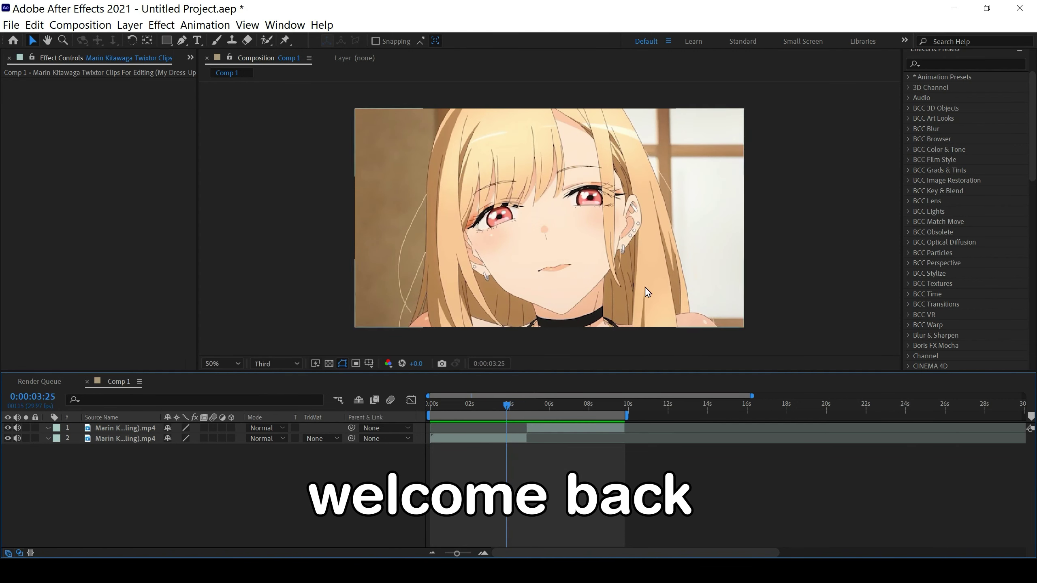
{"action": "left_click", "coordinate": [926, 63]}
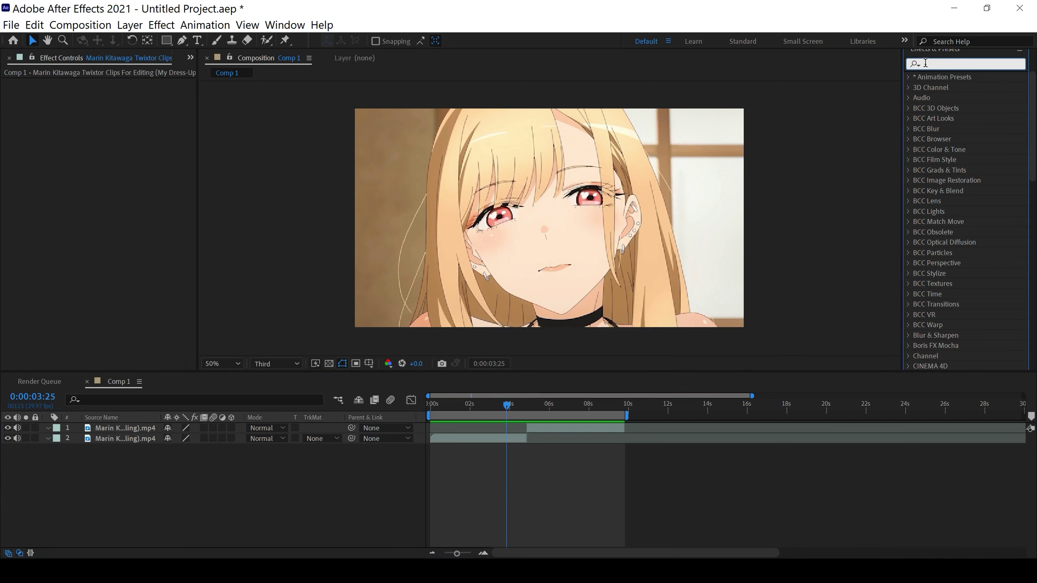
{"action": "scroll", "coordinate": [978, 94], "scroll_direction": "up", "scroll_amount": 1}
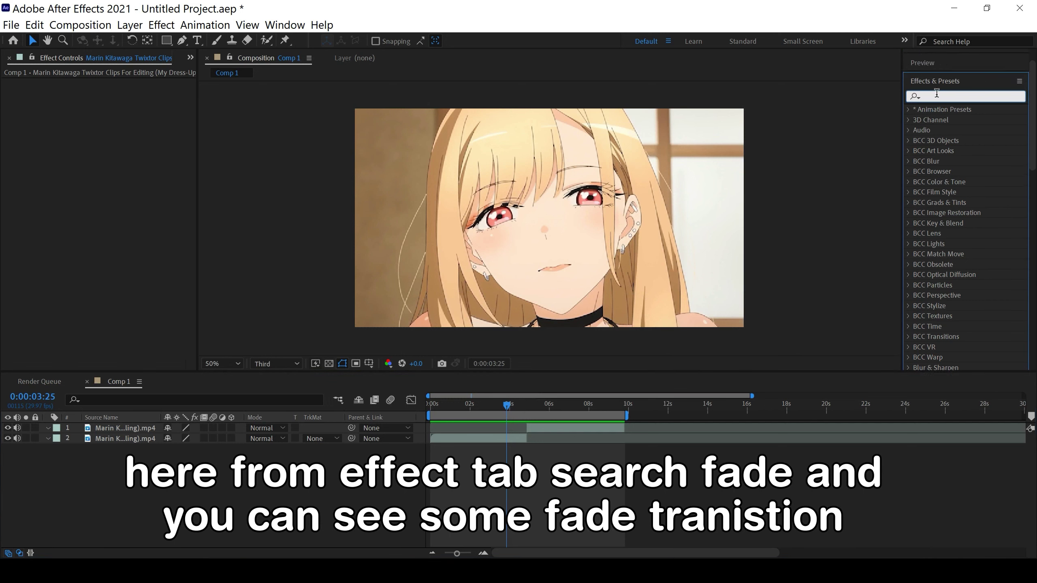
{"action": "type", "text": "fade"}
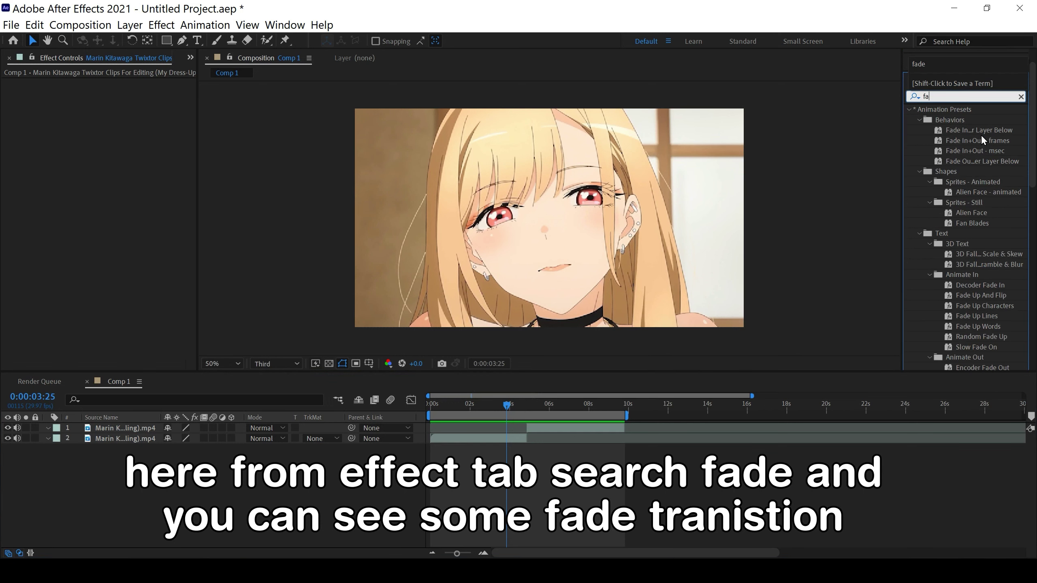
{"action": "scroll", "coordinate": [983, 142], "scroll_direction": "down", "scroll_amount": 1}
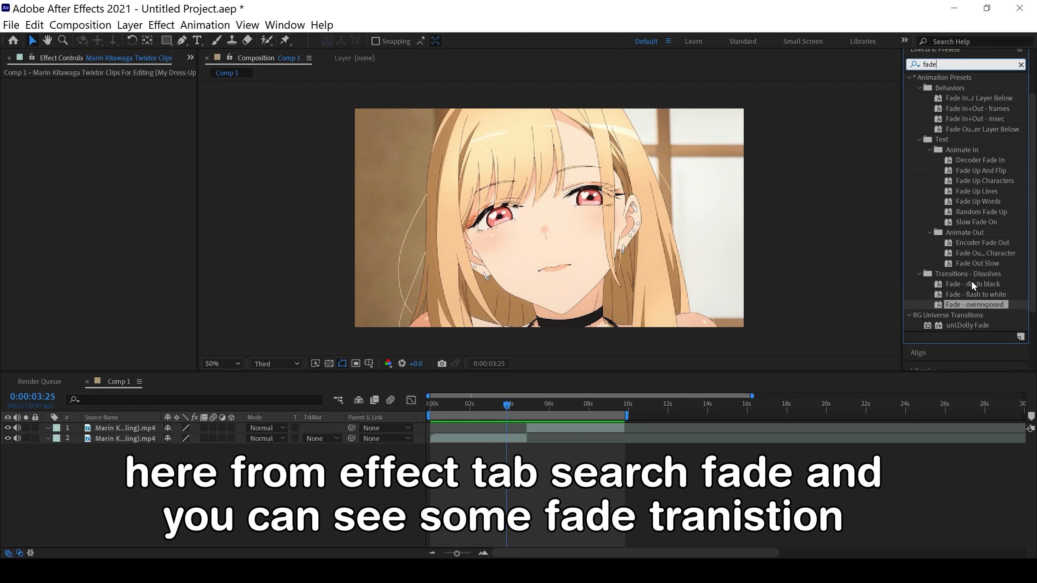
Step: Select the second clip and apply the Fade - dip to black preset to it
{"action": "left_click", "coordinate": [973, 294]}
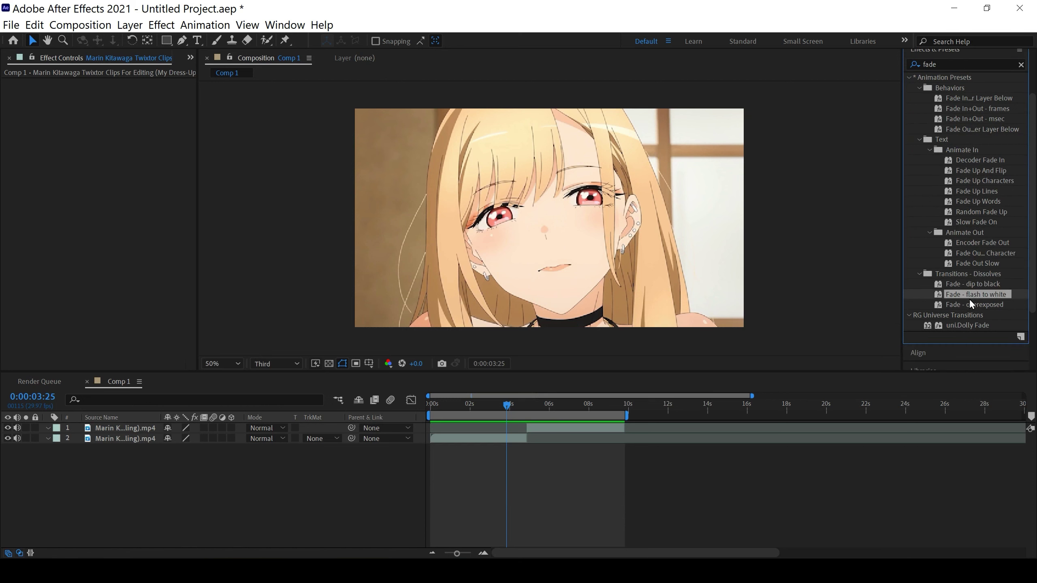
{"action": "left_click", "coordinate": [970, 305]}
{"action": "left_click", "coordinate": [453, 438]}
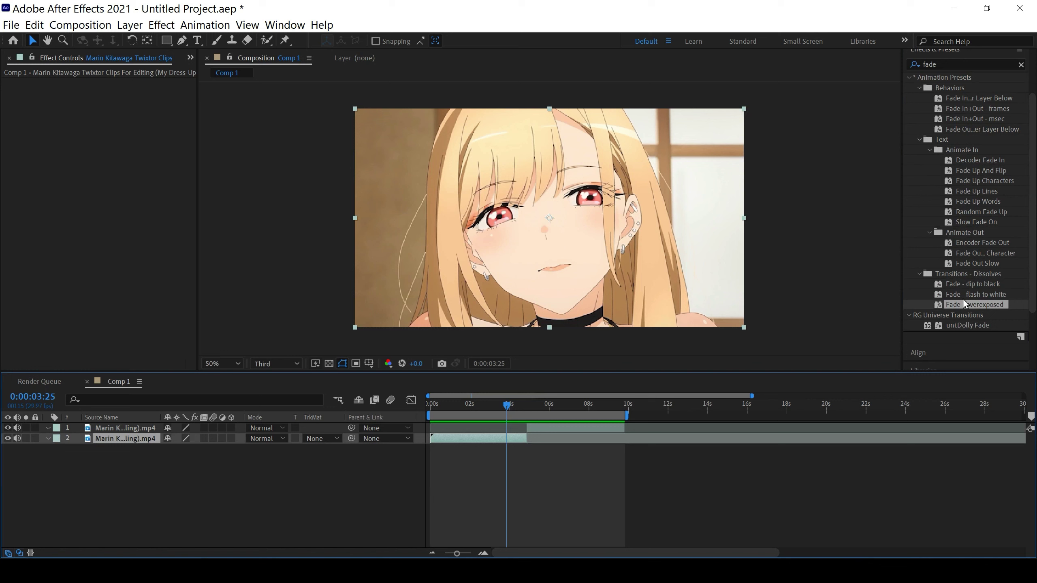
{"action": "left_click", "coordinate": [969, 286]}
{"action": "double_click", "coordinate": [971, 286]}
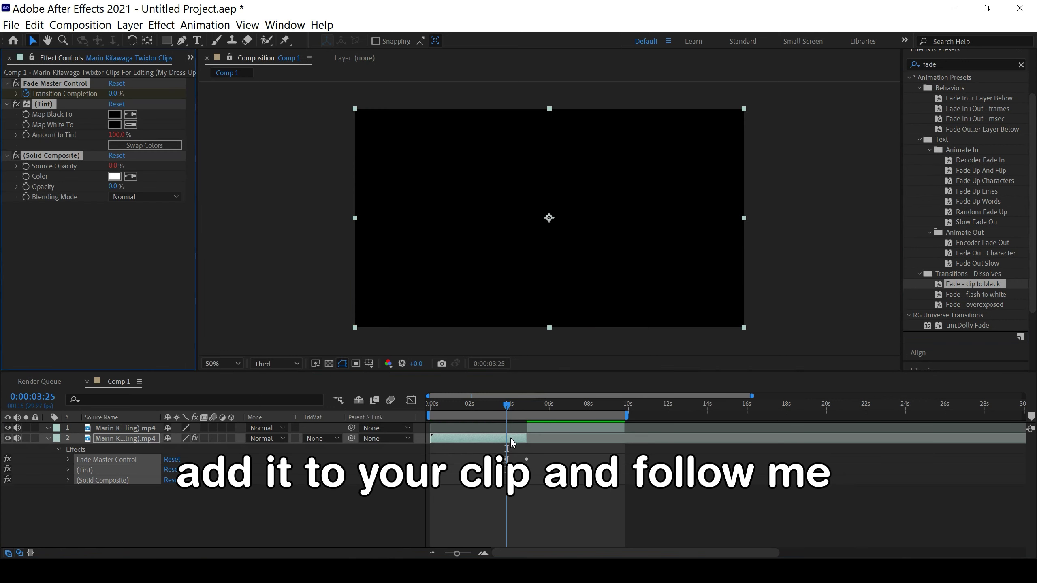
Step: Scrub through the second clip's dip-to-black transition to preview it
{"action": "left_click_drag", "start_coordinate": [507, 406], "coordinate": [489, 410]}
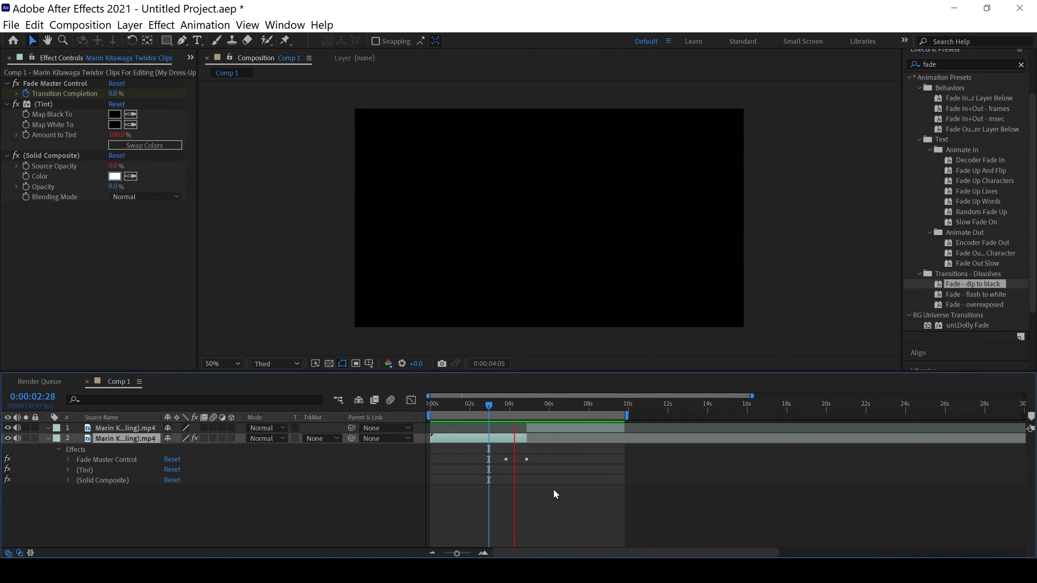
{"action": "left_click", "coordinate": [533, 405]}
{"action": "left_click_drag", "start_coordinate": [532, 406], "coordinate": [505, 407]}
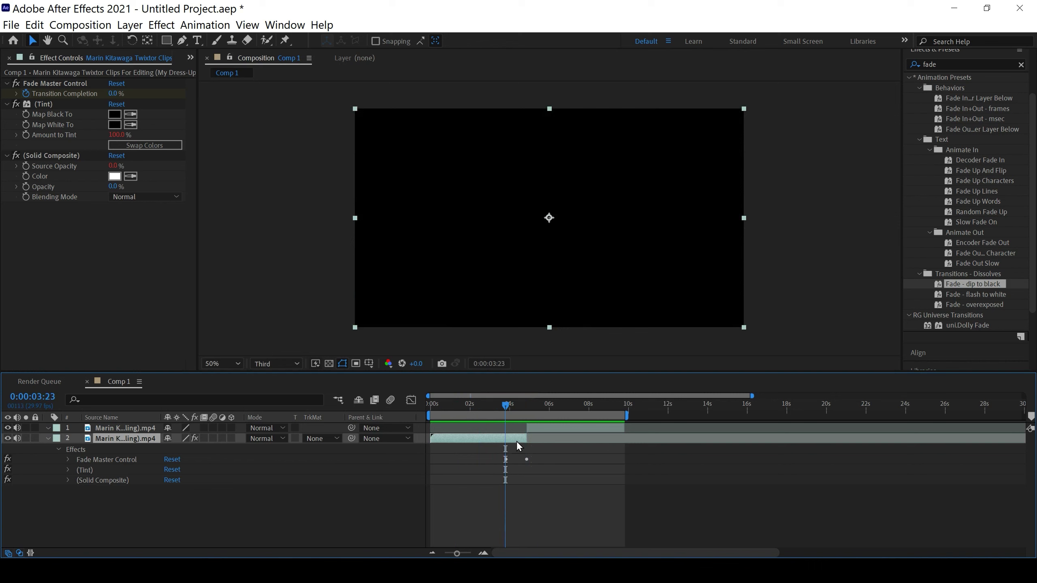
Step: Reveal Transition Completion, go to 0:00:03:12, and clear the preset's keyframes
{"action": "key", "text": "u"}
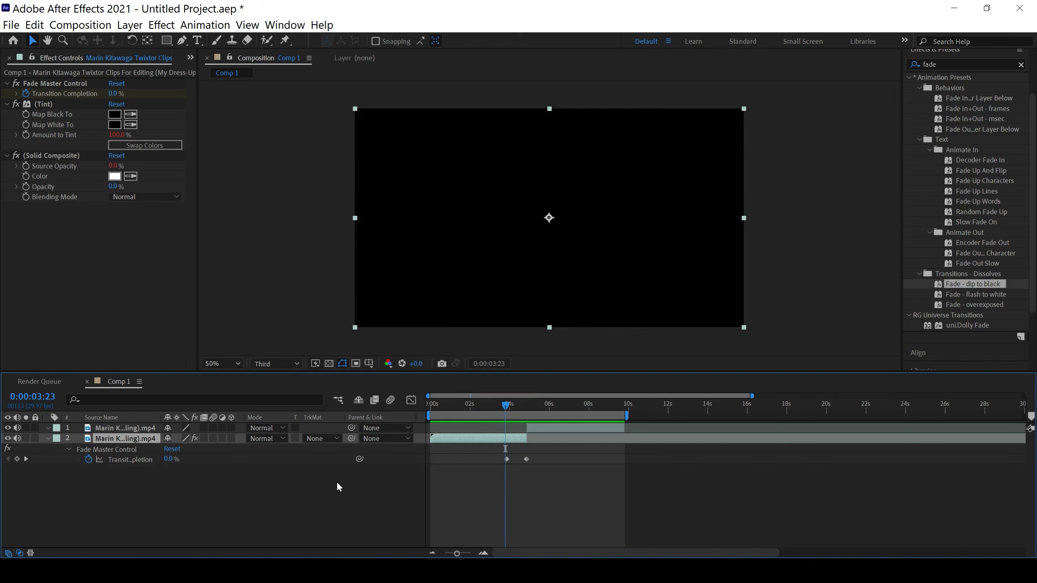
{"action": "left_click", "coordinate": [506, 406]}
{"action": "left_click", "coordinate": [485, 552]}
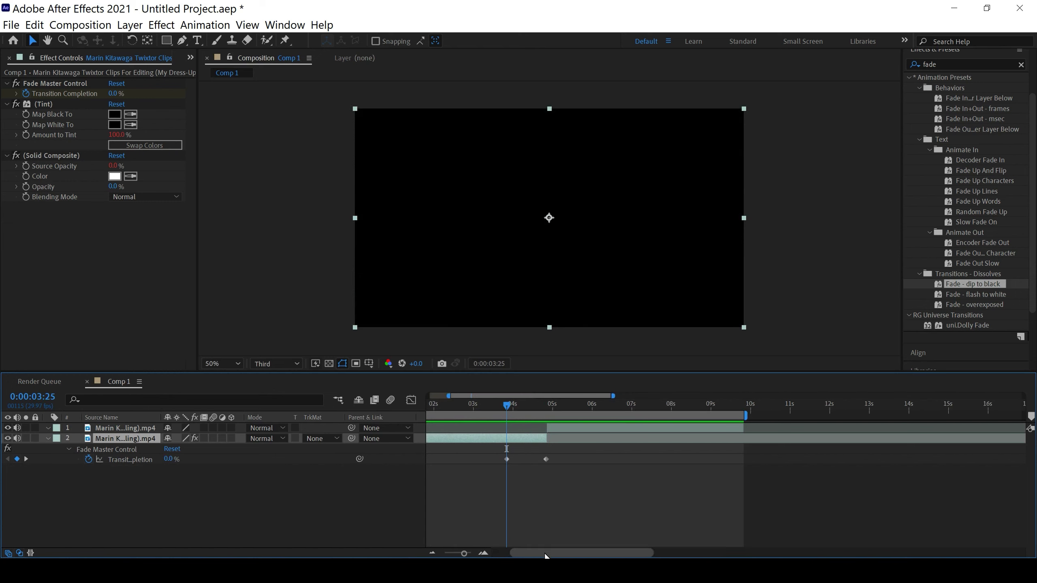
{"action": "left_click_drag", "start_coordinate": [578, 412], "coordinate": [565, 407]}
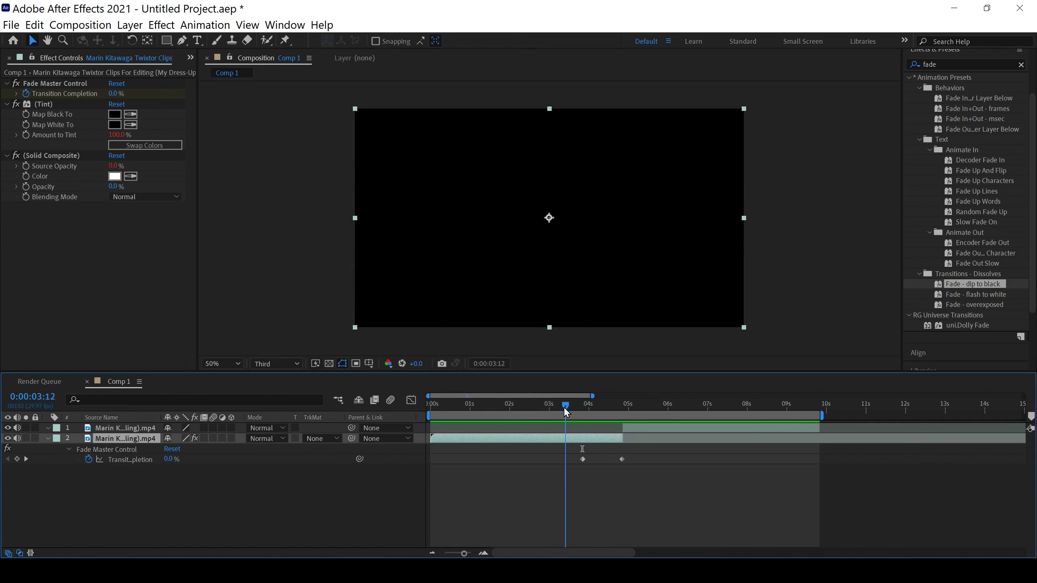
{"action": "left_click", "coordinate": [28, 93]}
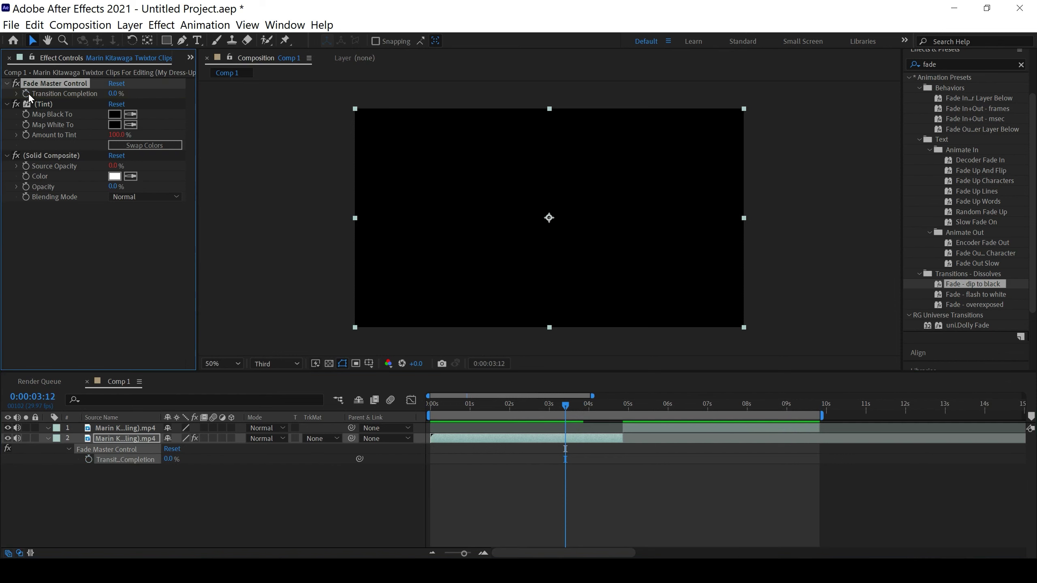
Step: Keyframe Transition Completion at 100% at 0:00:03:12 and lower it around 0:00:04:16
{"action": "left_click", "coordinate": [27, 93]}
{"action": "left_click", "coordinate": [112, 94]}
{"action": "type", "text": "100"}
{"action": "key", "text": "Return"}
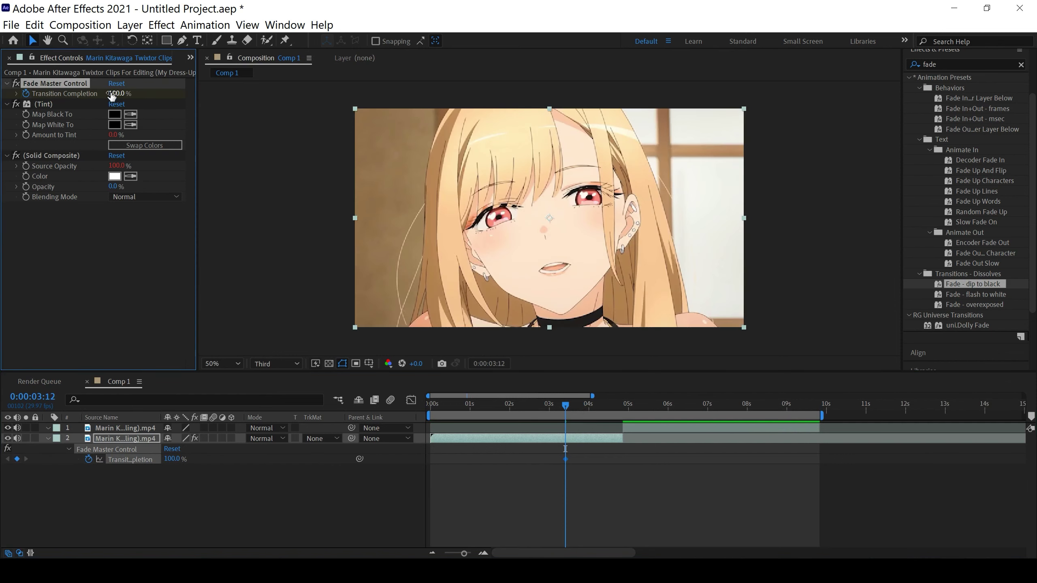
{"action": "left_click_drag", "start_coordinate": [573, 405], "coordinate": [617, 408]}
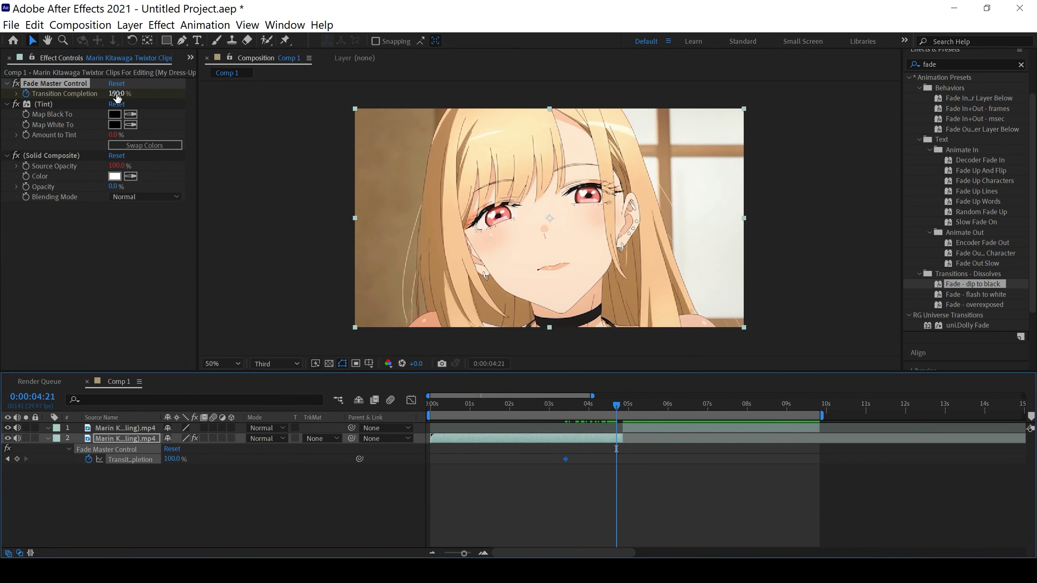
{"action": "left_click_drag", "start_coordinate": [117, 97], "coordinate": [96, 99]}
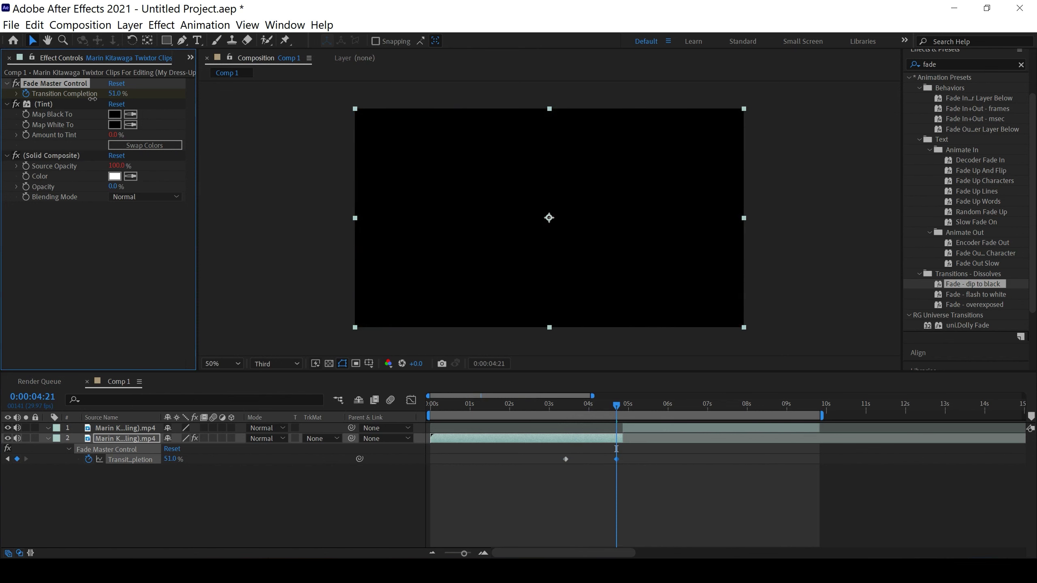
Step: Shift the second keyframe to about 0:00:04:25 and select both Transition Completion keyframes
{"action": "left_click", "coordinate": [593, 500]}
{"action": "left_click", "coordinate": [616, 458]}
{"action": "left_click_drag", "start_coordinate": [617, 458], "coordinate": [624, 460]}
{"action": "left_click_drag", "start_coordinate": [617, 406], "coordinate": [622, 406]}
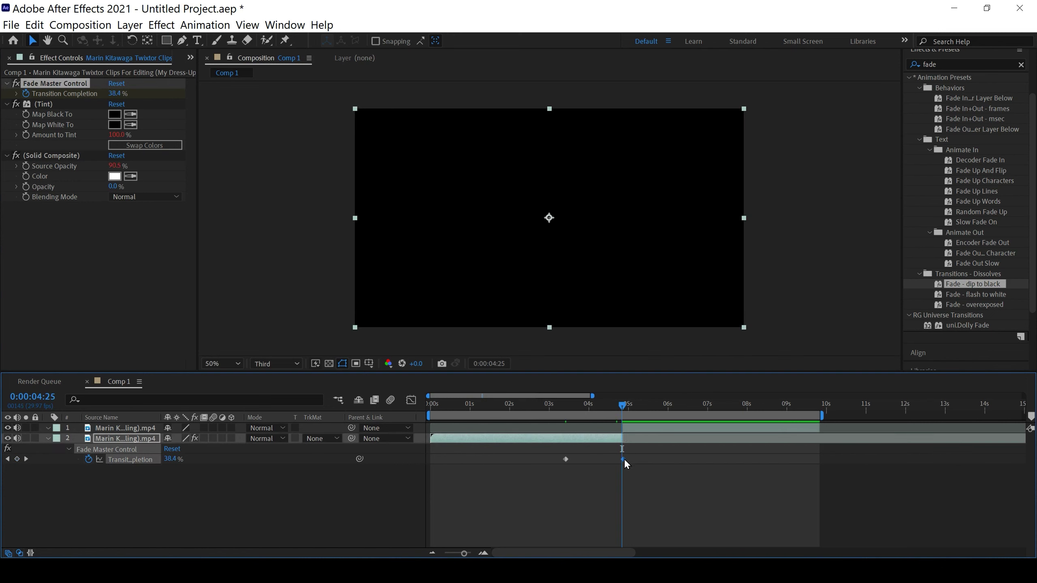
{"action": "left_click", "coordinate": [635, 456]}
{"action": "left_click_drag", "start_coordinate": [636, 457], "coordinate": [551, 466]}
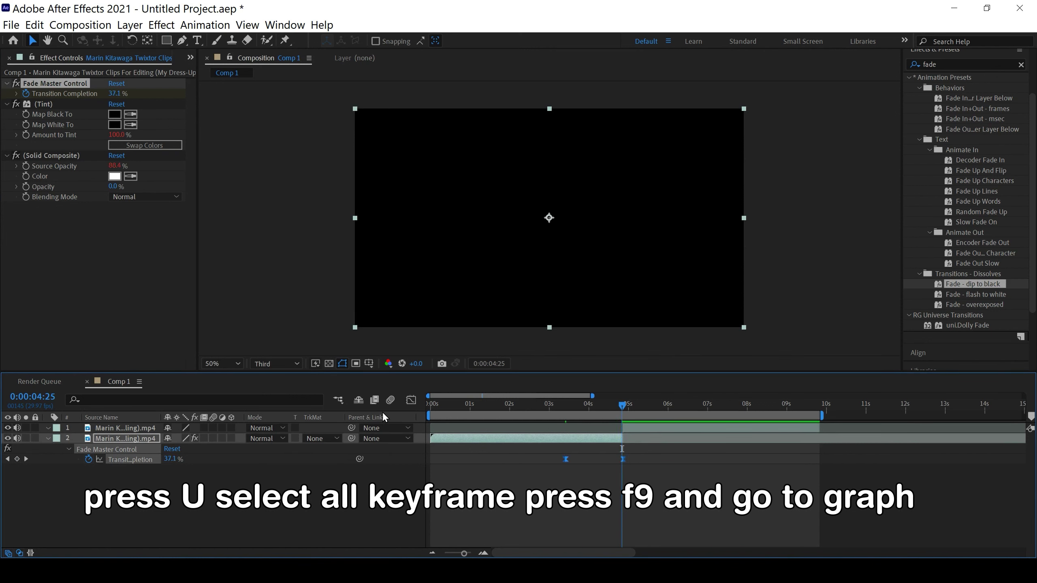
Step: In the Graph Editor, reshape the Transition Completion curve to hold, then drop steeply
{"action": "left_click", "coordinate": [411, 400]}
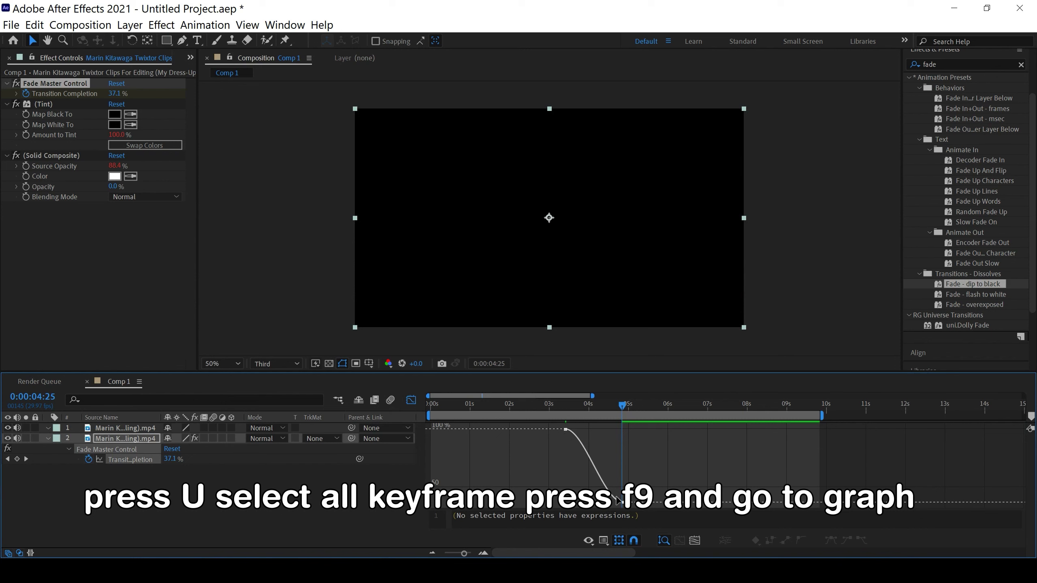
{"action": "left_click", "coordinate": [625, 508]}
{"action": "left_click_drag", "start_coordinate": [607, 509], "coordinate": [623, 449]}
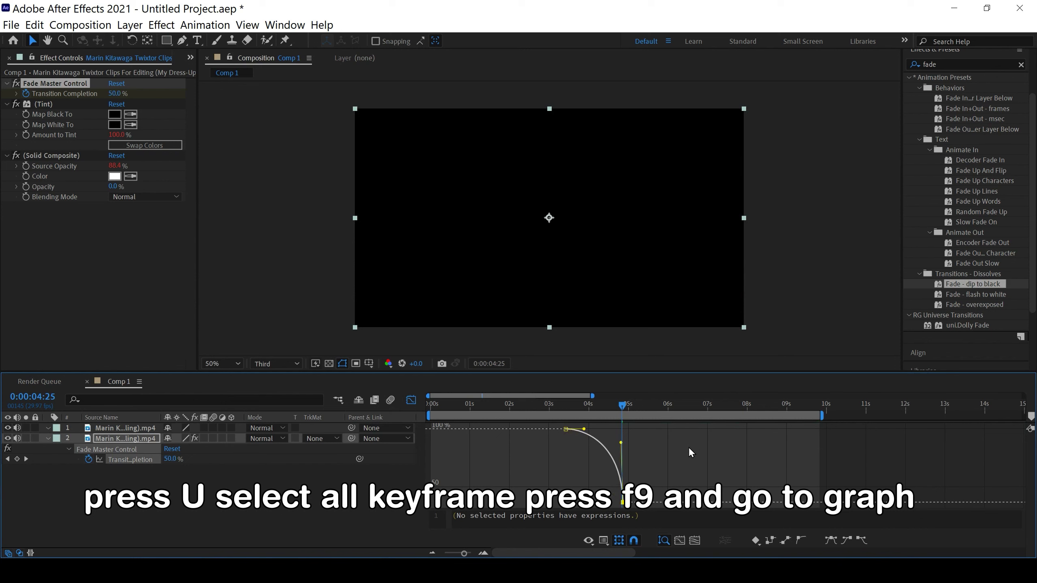
{"action": "left_click", "coordinate": [575, 486]}
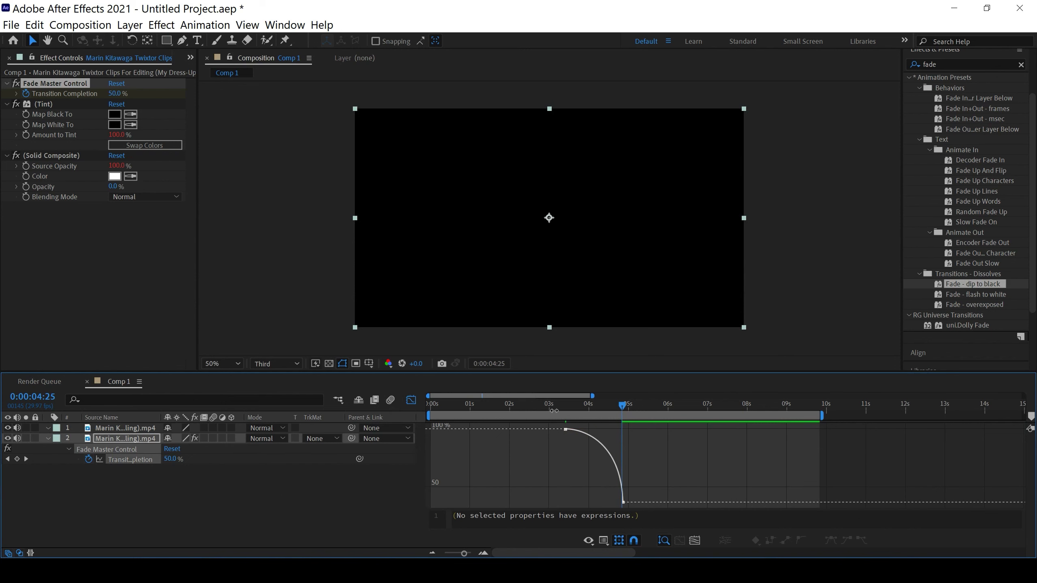
Step: Scrub through the eased fade to check its timing around 0:00:04:01
{"action": "left_click_drag", "start_coordinate": [616, 402], "coordinate": [551, 404]}
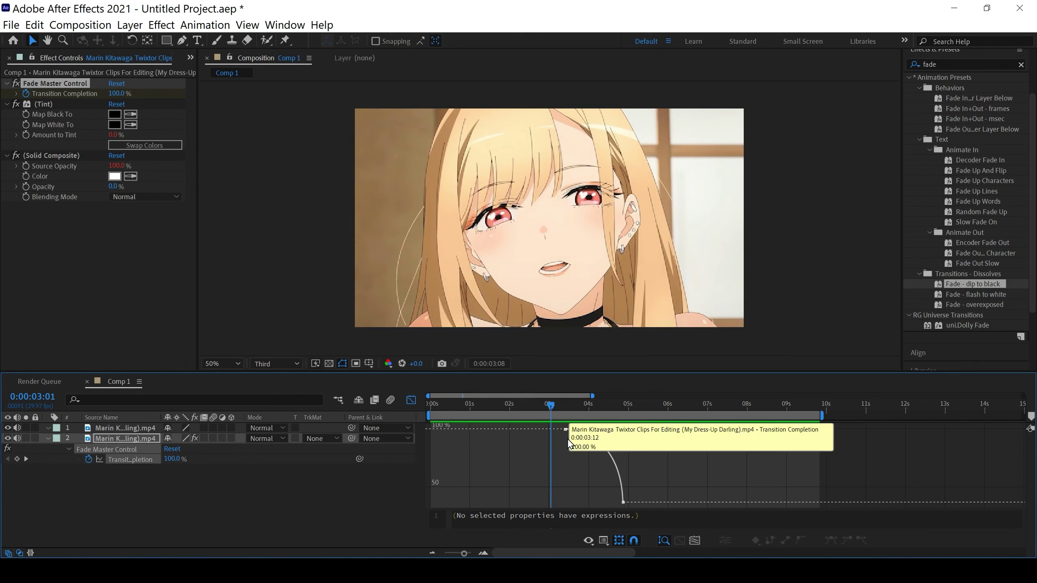
{"action": "left_click", "coordinate": [636, 406]}
{"action": "left_click_drag", "start_coordinate": [635, 408], "coordinate": [552, 440]}
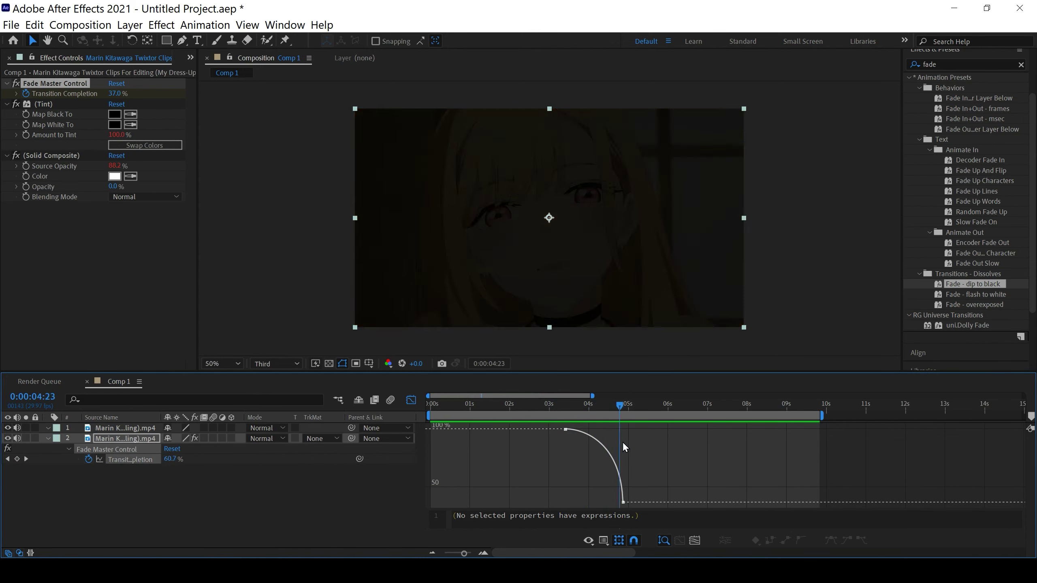
{"action": "left_click_drag", "start_coordinate": [627, 444], "coordinate": [611, 450]}
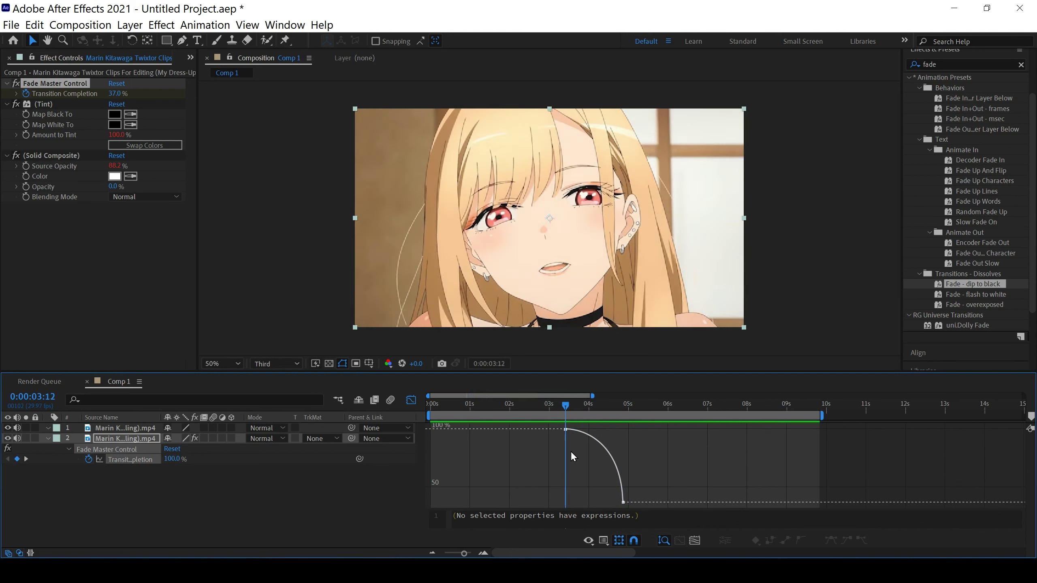
{"action": "left_click_drag", "start_coordinate": [611, 450], "coordinate": [590, 452]}
{"action": "left_click", "coordinate": [411, 399]}
{"action": "left_click", "coordinate": [388, 507]}
Step: Apply the Fade - dip to black preset to the top clip and preview it
{"action": "left_click", "coordinate": [637, 428]}
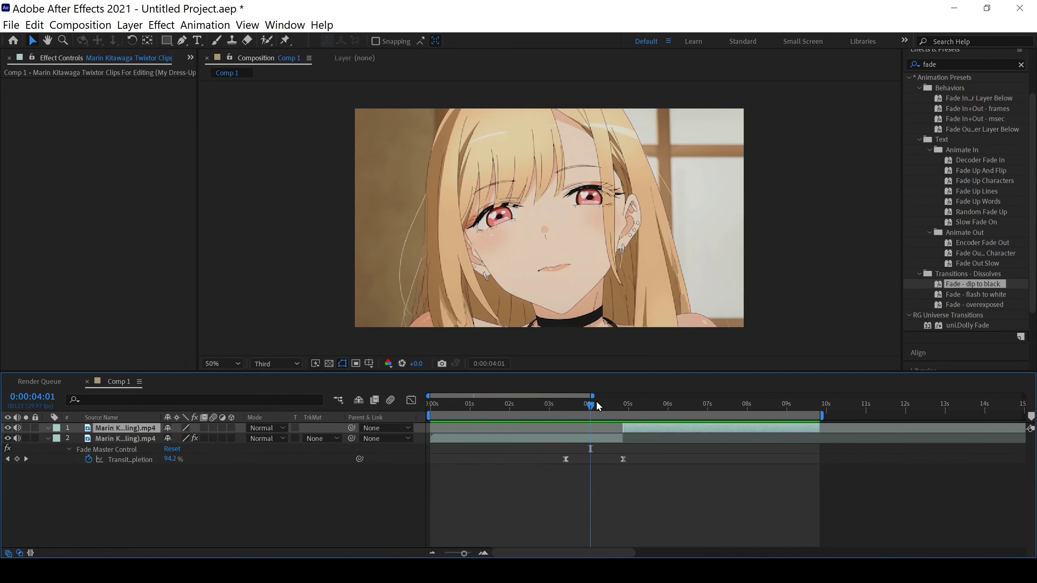
{"action": "left_click_drag", "start_coordinate": [591, 407], "coordinate": [631, 411]}
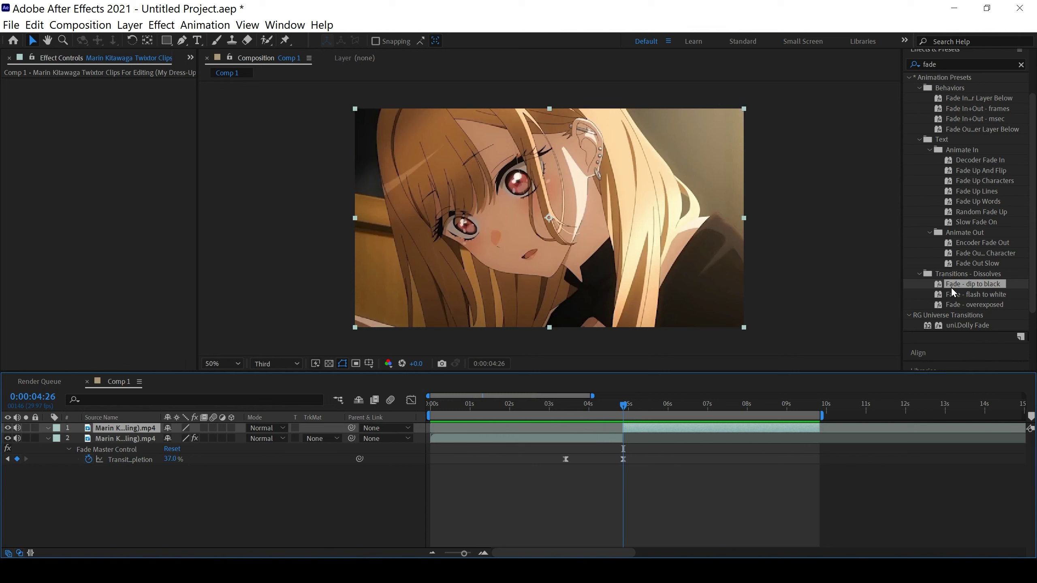
{"action": "double_click", "coordinate": [967, 285]}
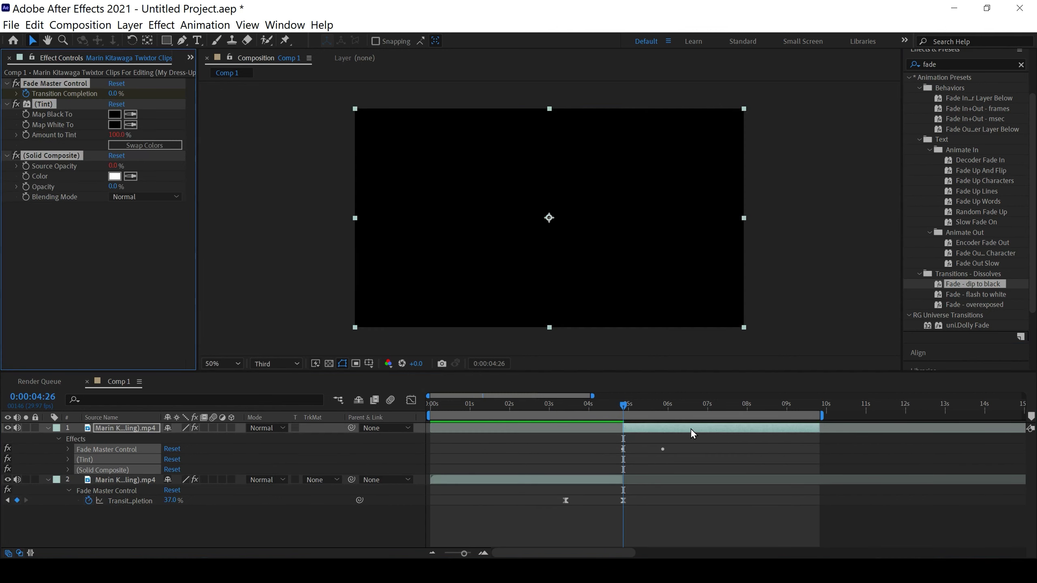
{"action": "left_click", "coordinate": [690, 432]}
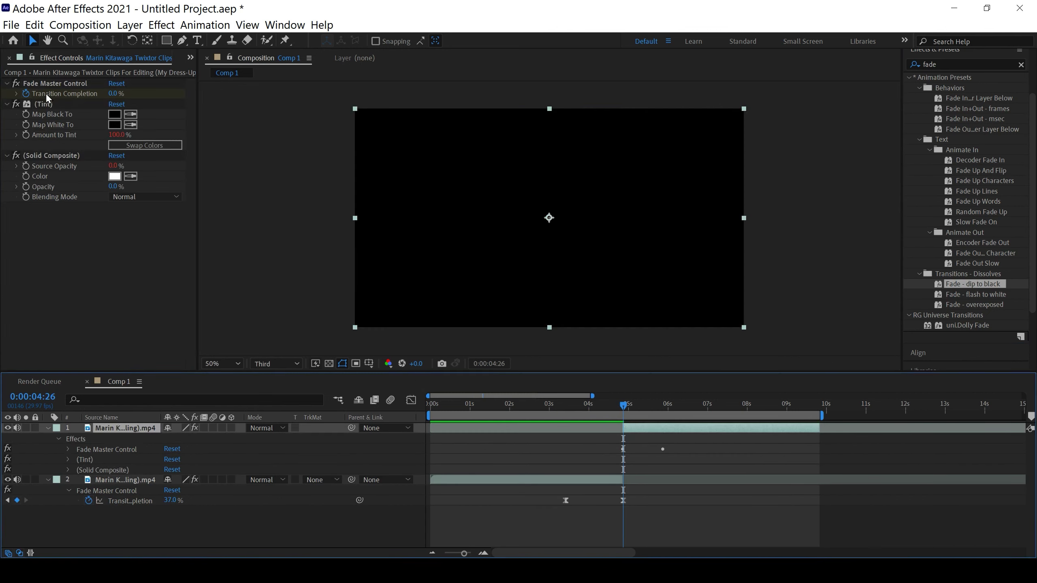
{"action": "left_click_drag", "start_coordinate": [625, 412], "coordinate": [563, 409]}
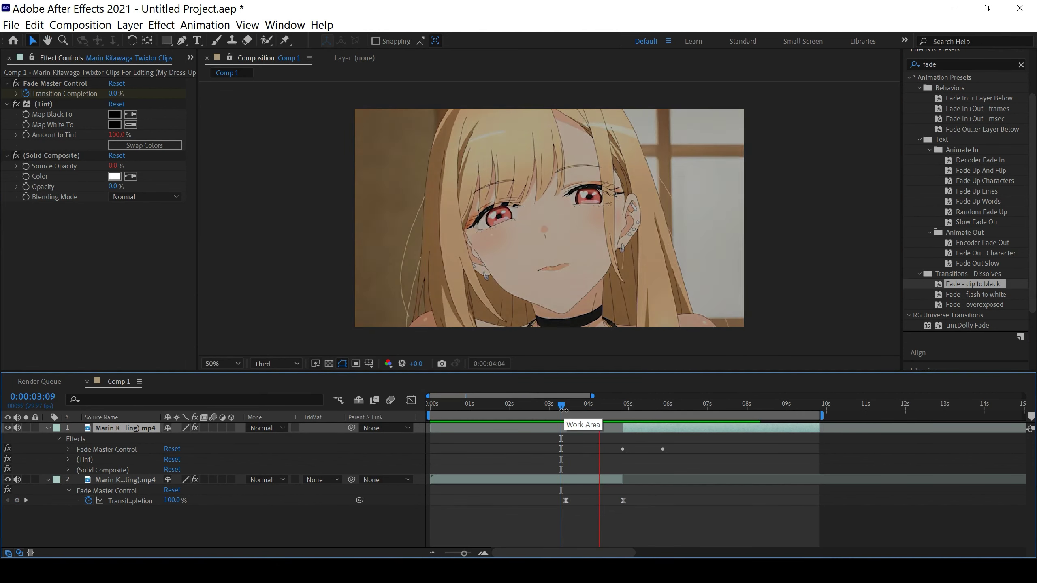
{"action": "key", "text": "space"}
{"action": "left_click_drag", "start_coordinate": [680, 412], "coordinate": [583, 455]}
Step: Easy-ease the top clip's transition keyframes and steepen the first keyframe's curve
{"action": "key", "text": "u"}
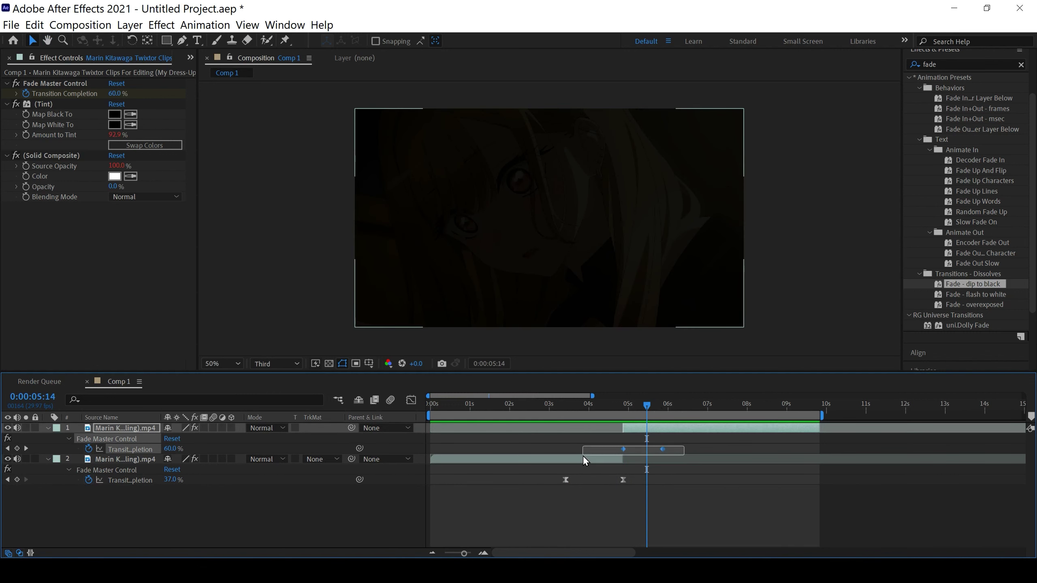
{"action": "key", "text": "F9"}
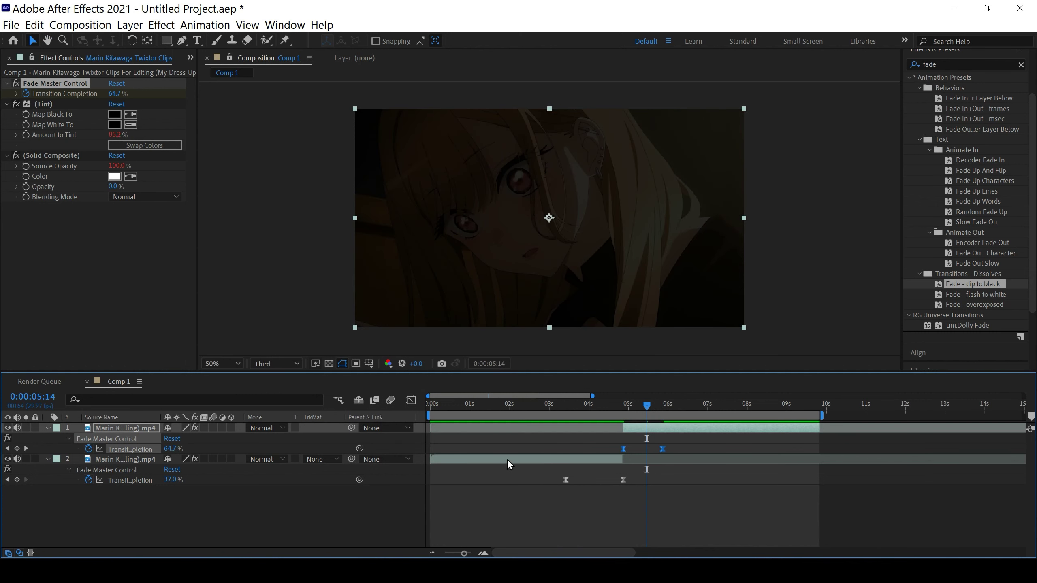
{"action": "left_click", "coordinate": [415, 400]}
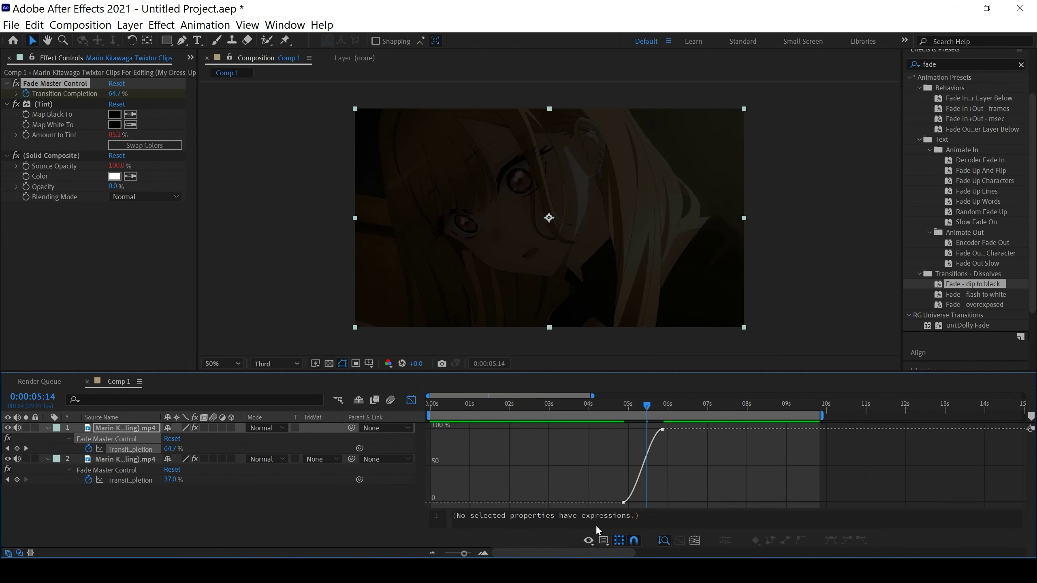
{"action": "left_click", "coordinate": [483, 553]}
{"action": "left_click", "coordinate": [598, 503]}
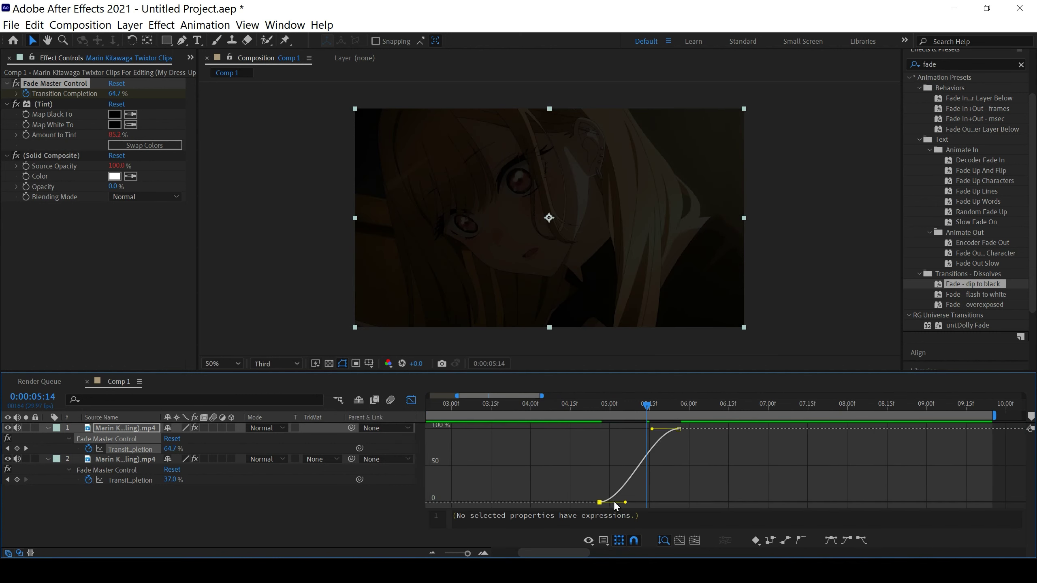
{"action": "left_click_drag", "start_coordinate": [627, 498], "coordinate": [586, 455]}
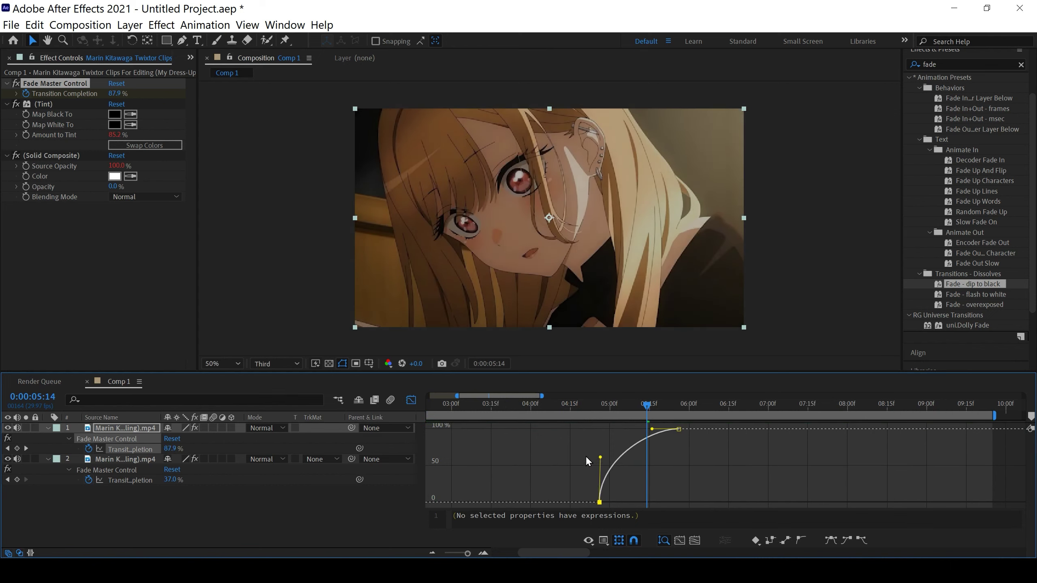
{"action": "left_click", "coordinate": [411, 400]}
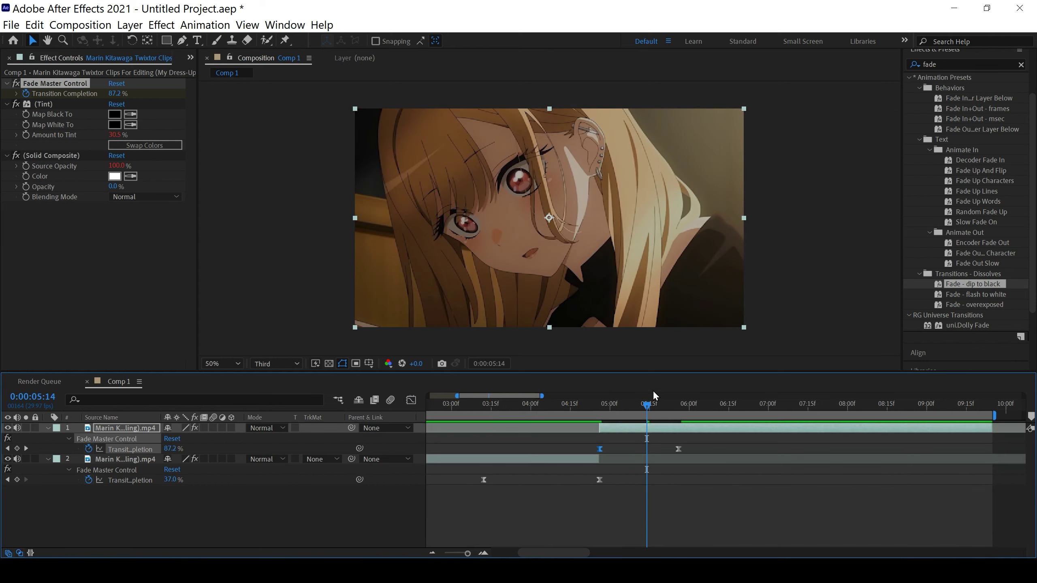
{"action": "left_click_drag", "start_coordinate": [646, 404], "coordinate": [483, 410]}
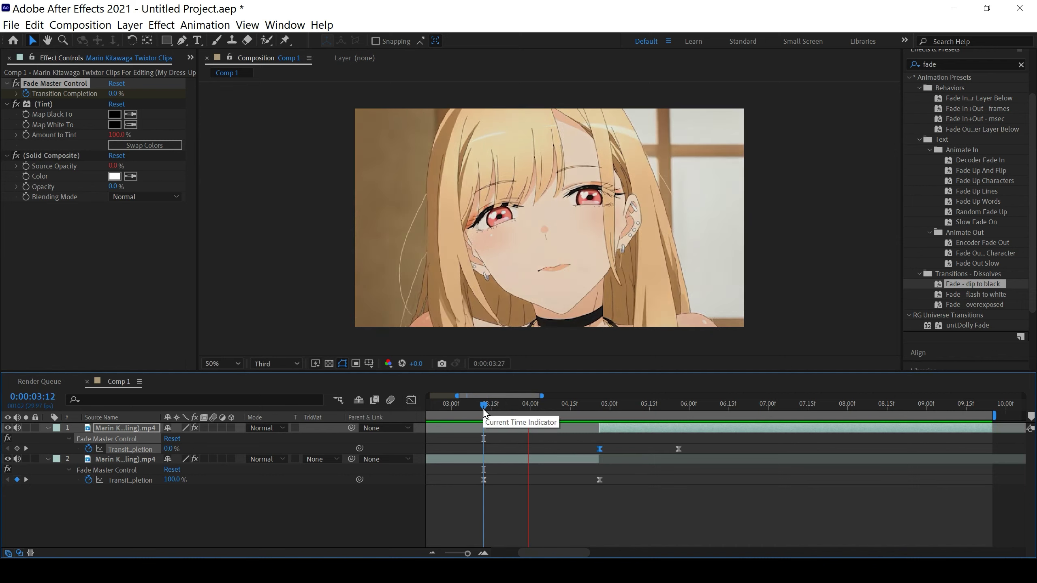
Step: Preview the transition, then delete the top clip's Fade and Tint effects
{"action": "key", "text": "space"}
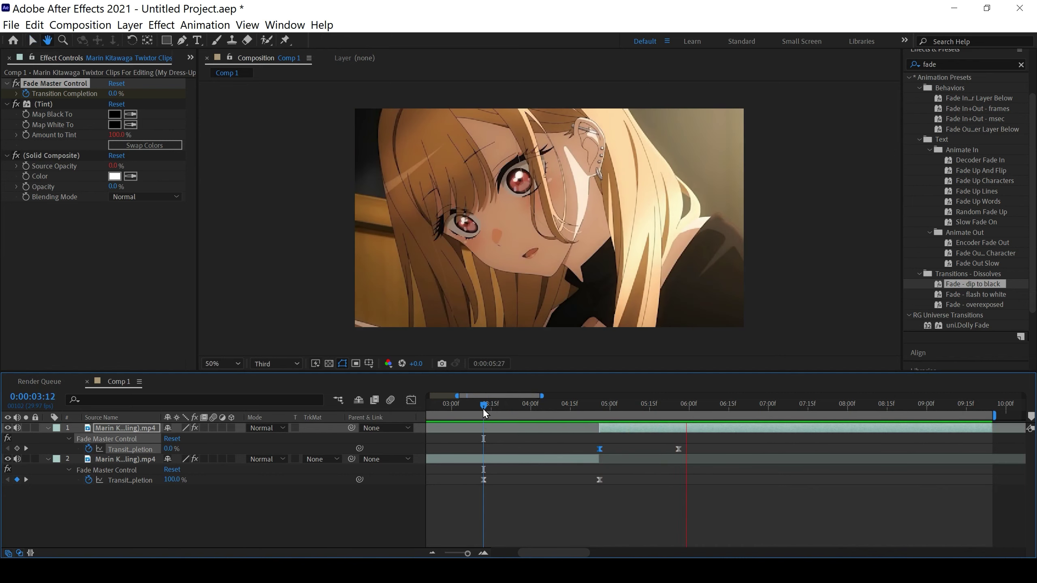
{"action": "mouse_move", "coordinate": [687, 414]}
{"action": "left_mouse_down"}
{"action": "mouse_move", "coordinate": [593, 420]}
{"action": "mouse_move", "coordinate": [577, 409]}
{"action": "left_mouse_up"}
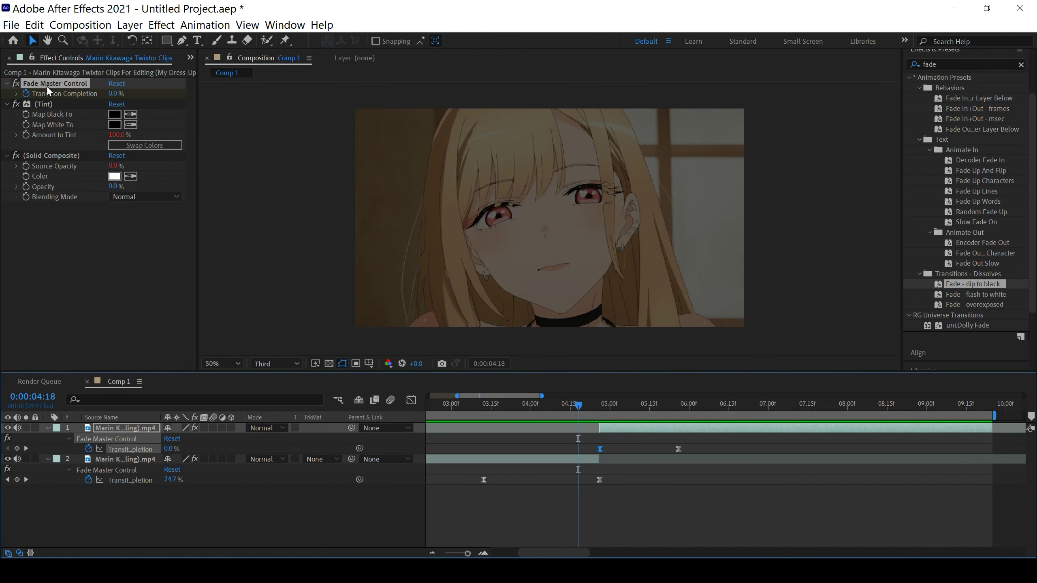
{"action": "key", "text": "Delete"}
{"action": "key", "text": "Delete"}
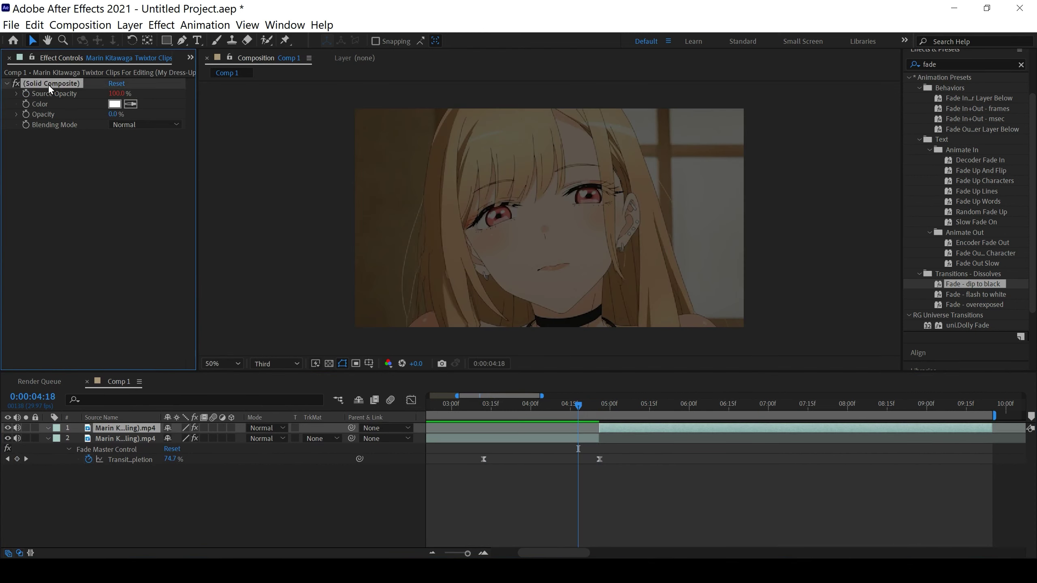
{"action": "key", "text": "Delete"}
Step: Delete the bottom clip's Fade Master Control, Tint and Solid Composite effects
{"action": "left_click", "coordinate": [116, 438]}
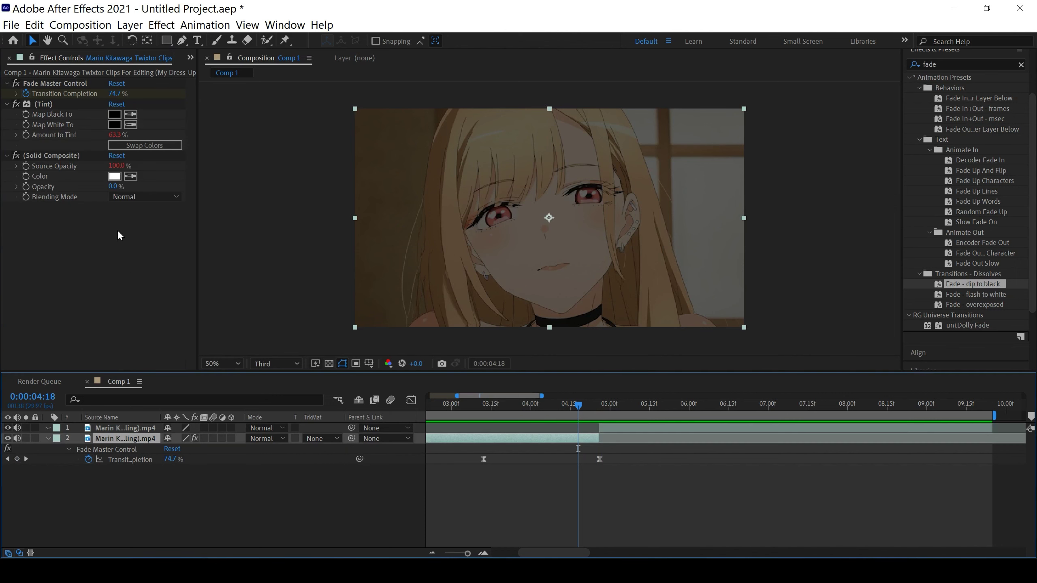
{"action": "left_click", "coordinate": [48, 84]}
{"action": "key", "text": "Delete"}
{"action": "key", "text": "Delete"}
{"action": "key", "text": "Delete"}
{"action": "left_click", "coordinate": [718, 498]}
{"action": "left_click_drag", "start_coordinate": [542, 554], "coordinate": [524, 552]}
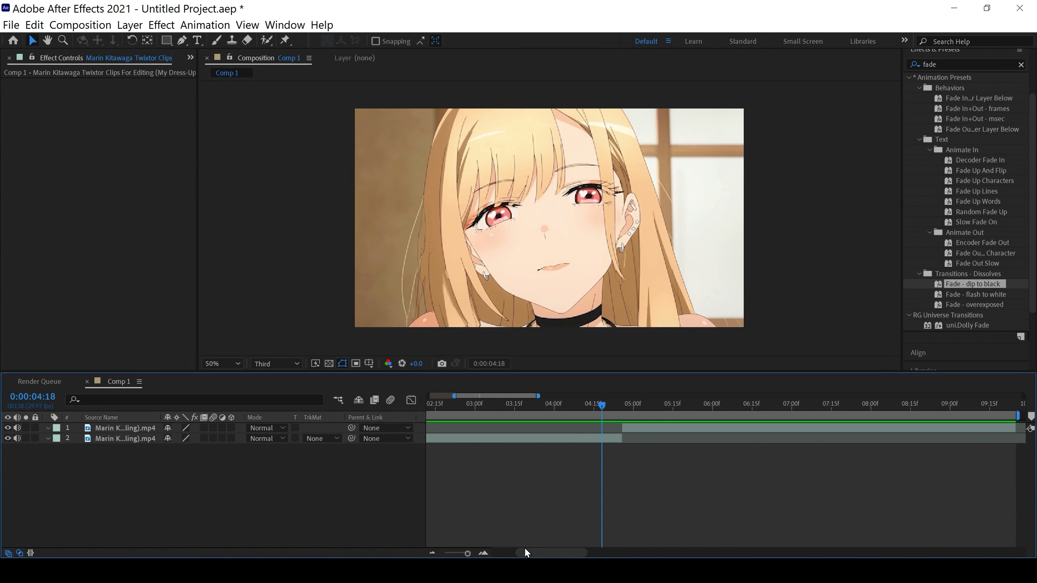
{"action": "left_click_drag", "start_coordinate": [601, 408], "coordinate": [551, 409]}
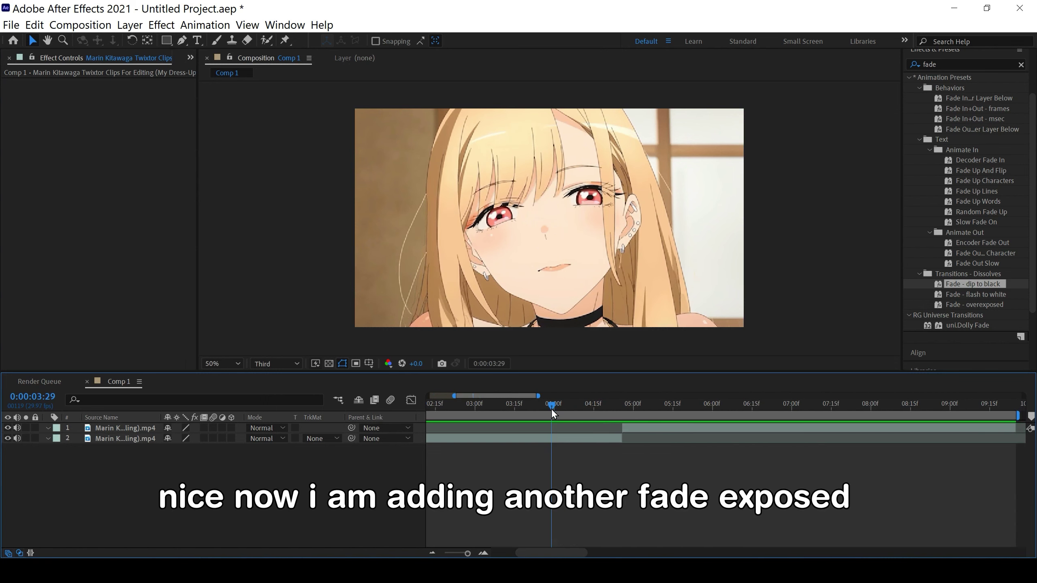
Step: Apply the Fade - overexposed preset to the bottom clip and reveal its keyframes
{"action": "left_click", "coordinate": [981, 305]}
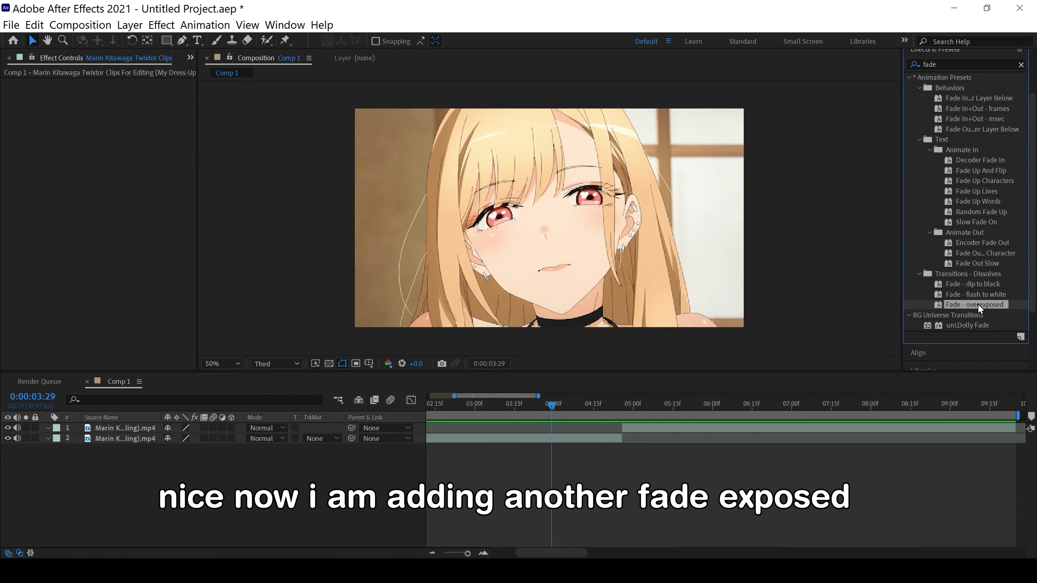
{"action": "left_click_drag", "start_coordinate": [977, 304], "coordinate": [571, 440]}
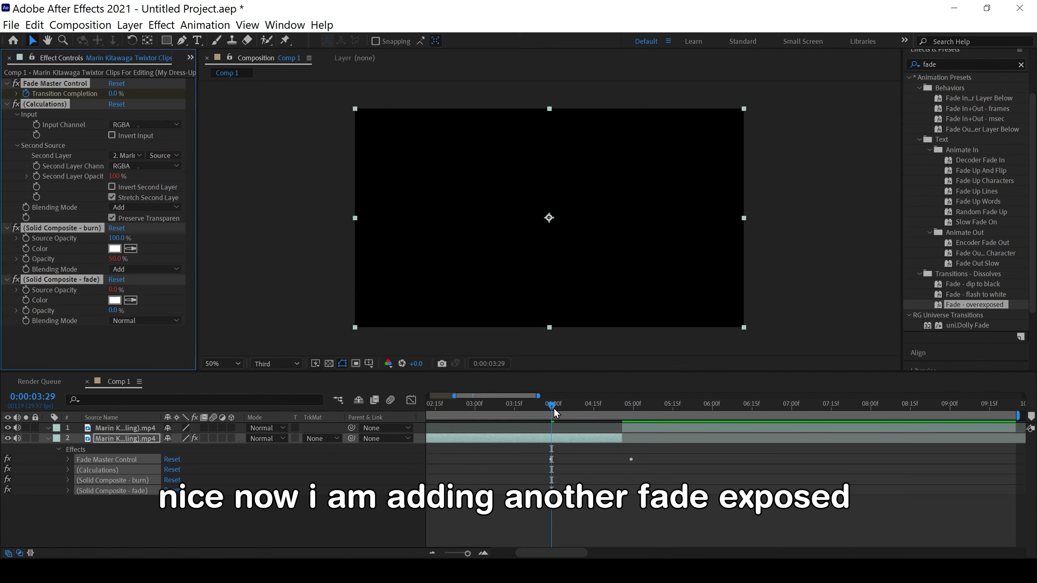
{"action": "mouse_move", "coordinate": [552, 405]}
{"action": "left_mouse_down"}
{"action": "mouse_move", "coordinate": [614, 409]}
{"action": "mouse_move", "coordinate": [567, 408]}
{"action": "left_mouse_up"}
{"action": "key", "text": "u"}
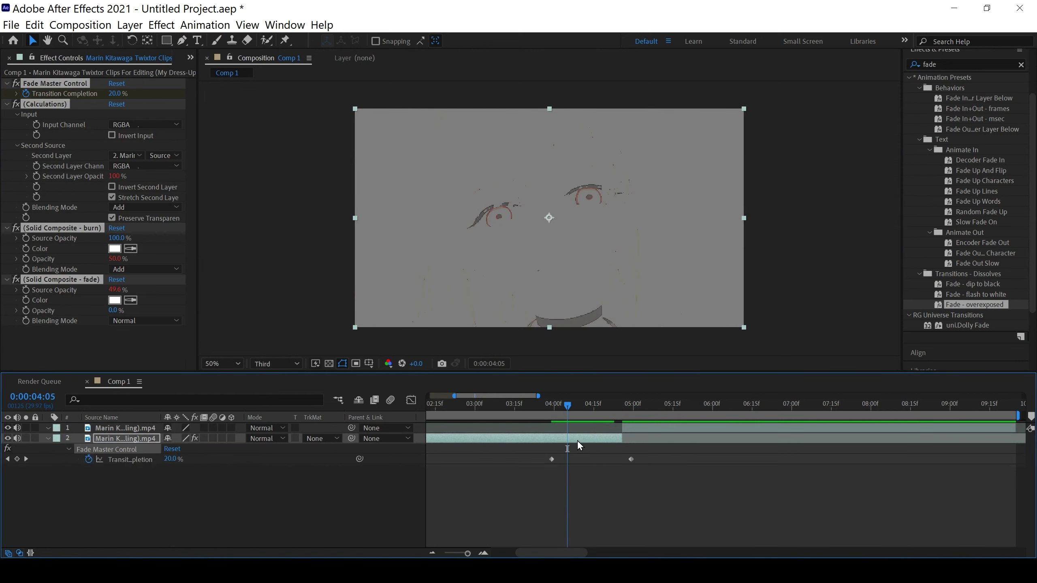
{"action": "left_click", "coordinate": [595, 485]}
{"action": "left_click_drag", "start_coordinate": [577, 410], "coordinate": [551, 406]}
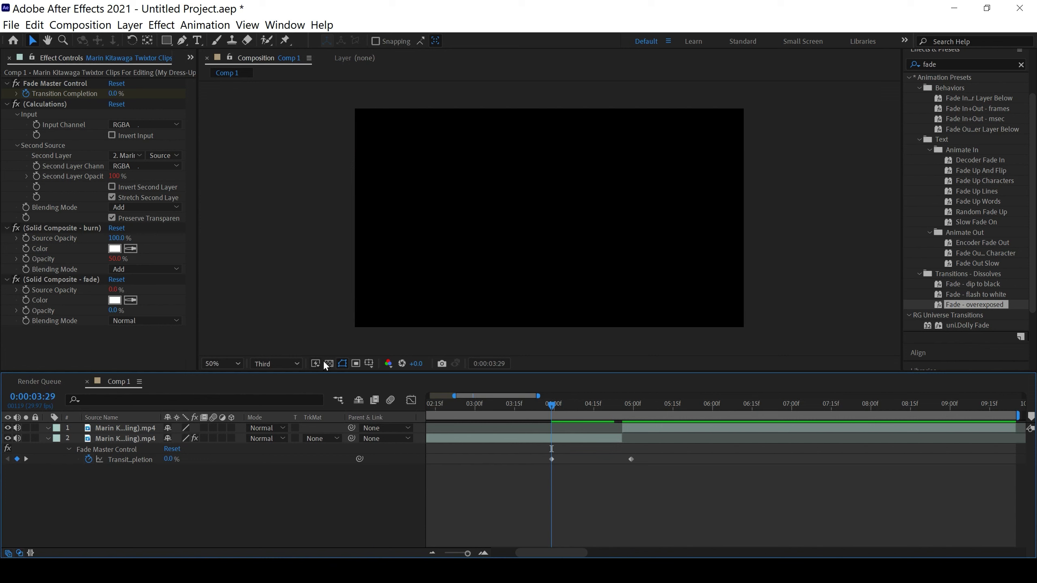
Step: Rekey Transition Completion from 100% at 0:00:03:29 down to 50% at the transition end
{"action": "left_click", "coordinate": [26, 93]}
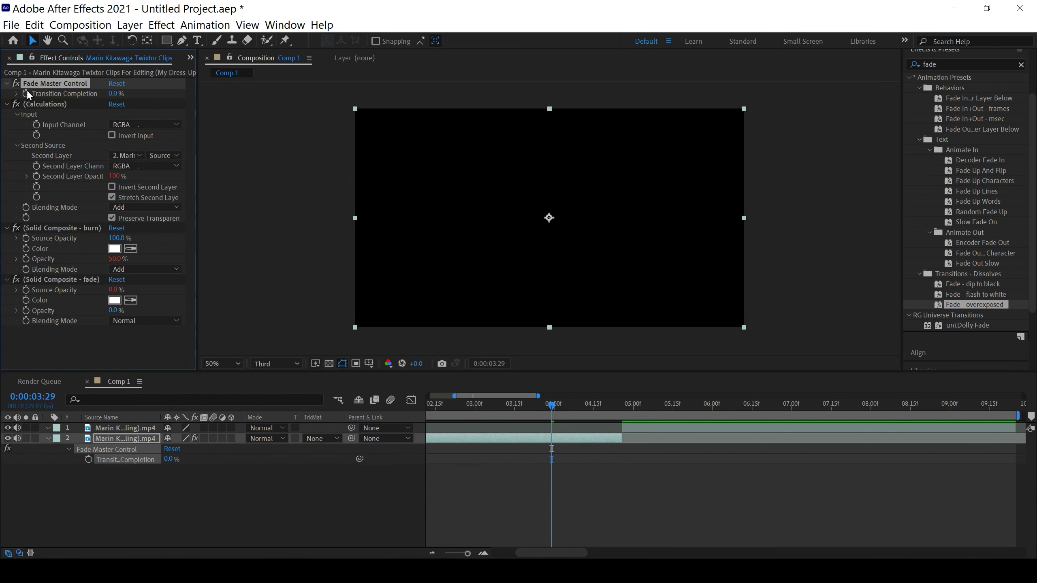
{"action": "left_click", "coordinate": [27, 93]}
{"action": "left_click_drag", "start_coordinate": [113, 98], "coordinate": [156, 98]}
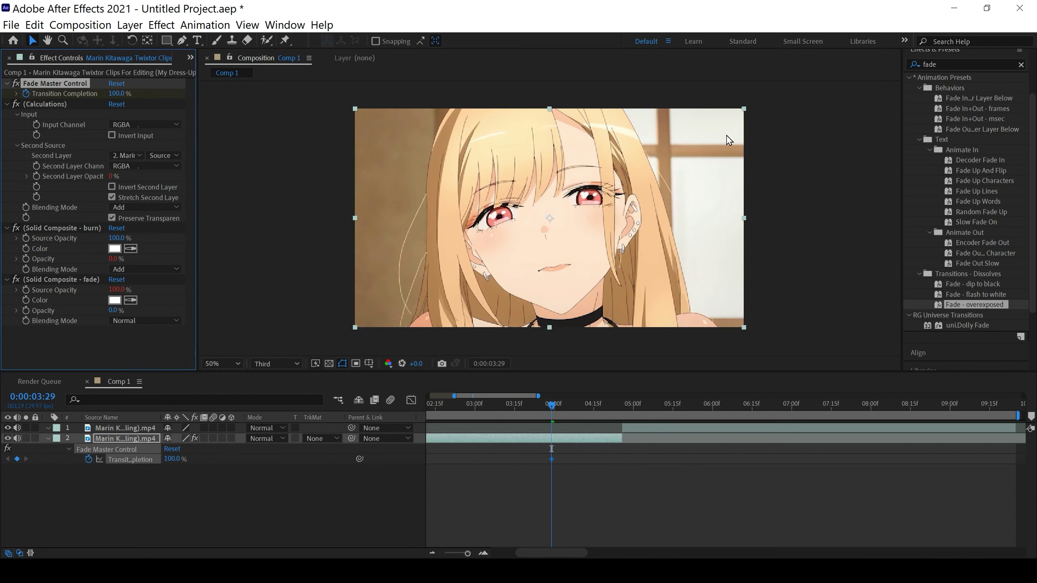
{"action": "left_click_drag", "start_coordinate": [551, 406], "coordinate": [609, 412]}
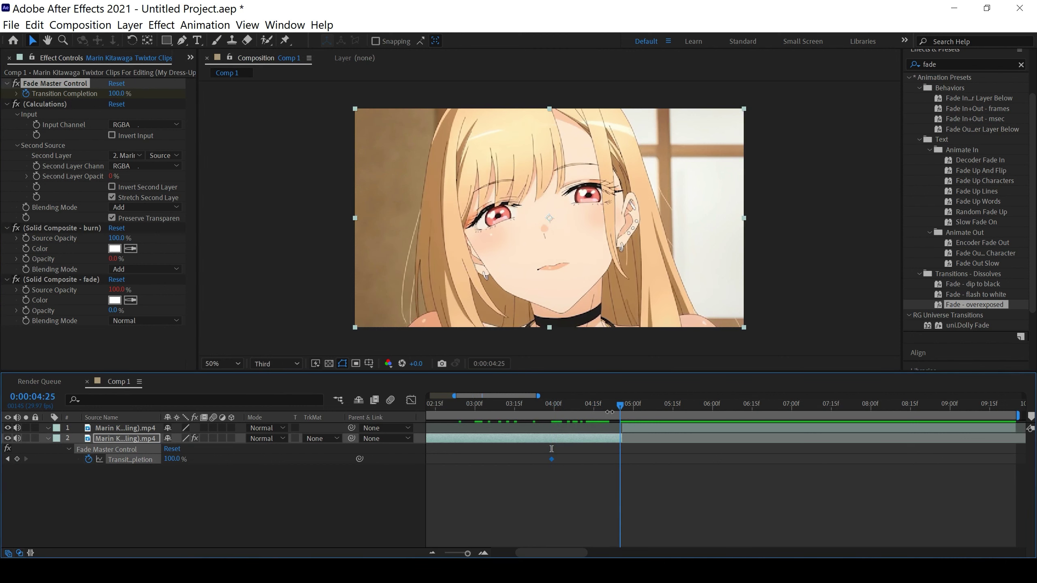
{"action": "left_click_drag", "start_coordinate": [126, 94], "coordinate": [99, 98]}
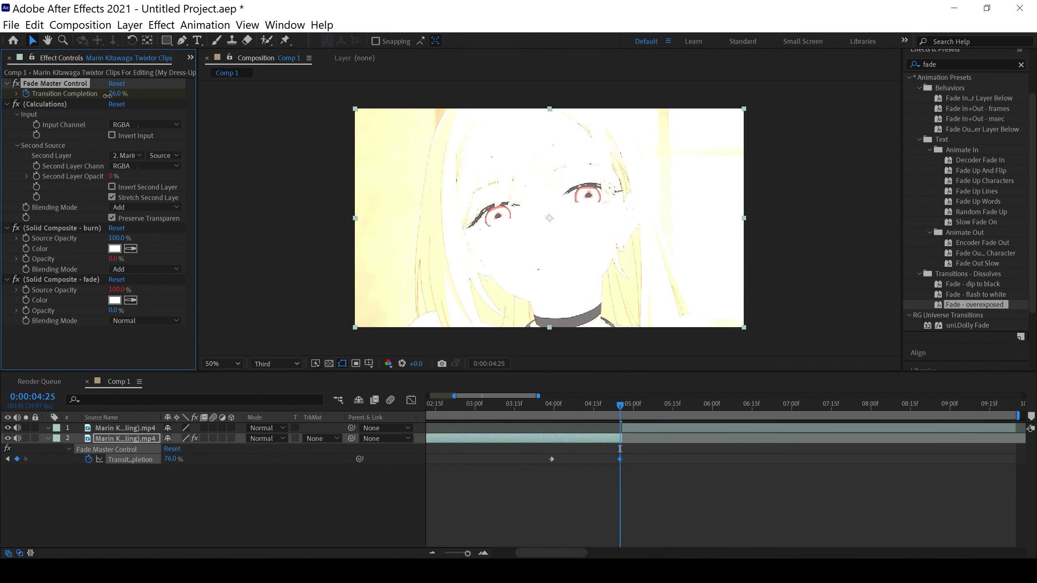
{"action": "left_click_drag", "start_coordinate": [93, 98], "coordinate": [94, 100]}
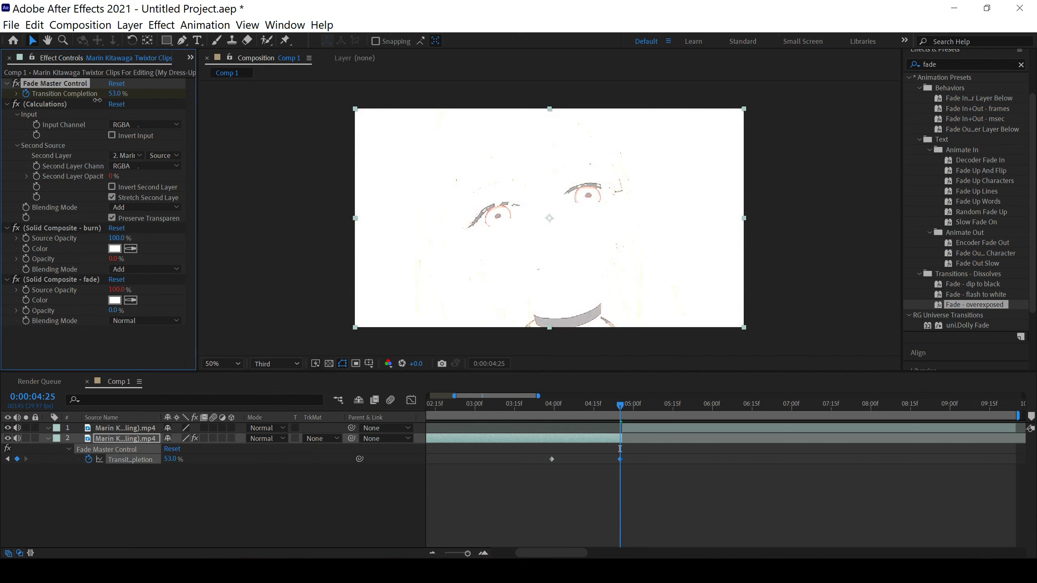
{"action": "left_click", "coordinate": [116, 93]}
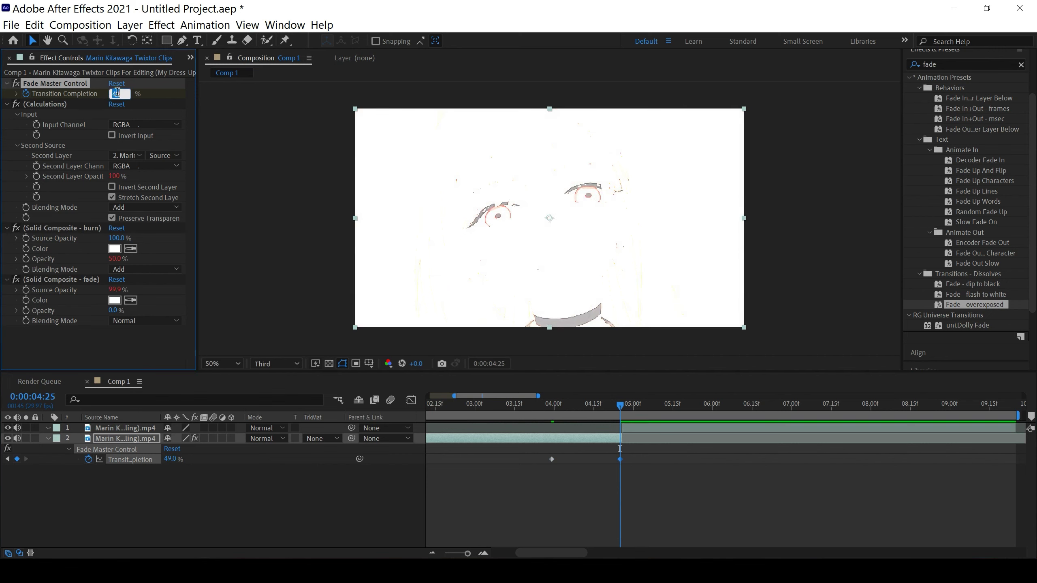
{"action": "type", "text": "0"}
{"action": "key", "text": "Return"}
Step: Easy-ease both keyframes and steepen the curve's drop into the 05:00 keyframe
{"action": "left_click", "coordinate": [500, 503]}
{"action": "left_click_drag", "start_coordinate": [620, 459], "coordinate": [624, 458]}
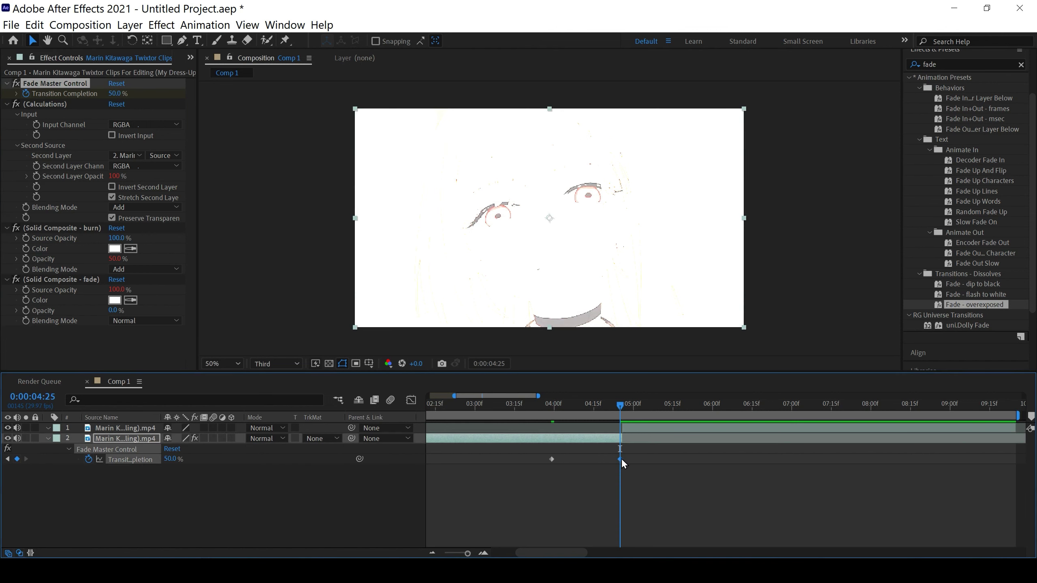
{"action": "left_click", "coordinate": [595, 485]}
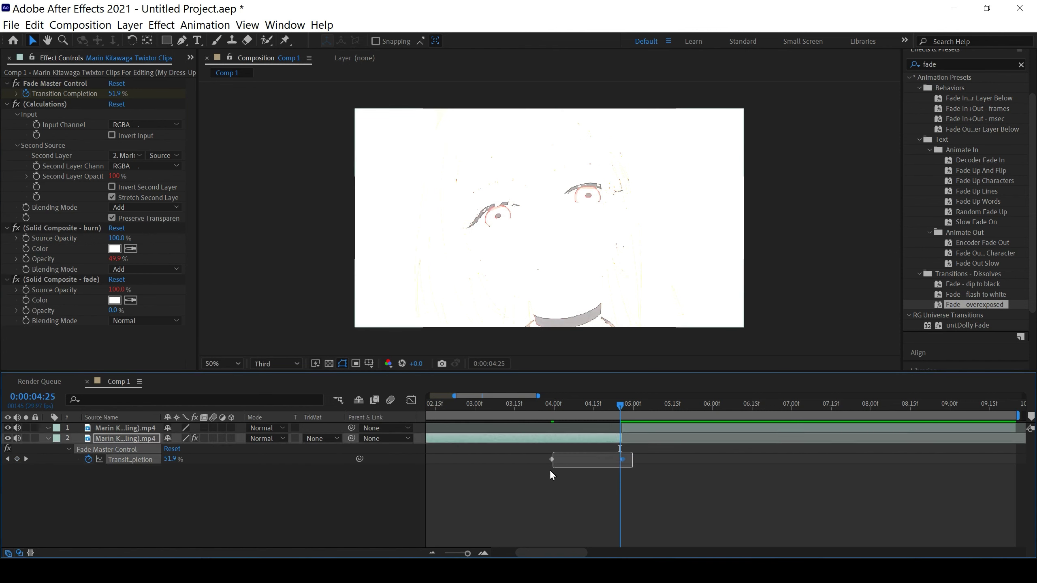
{"action": "left_click_drag", "start_coordinate": [632, 452], "coordinate": [547, 466]}
{"action": "key", "text": "F9"}
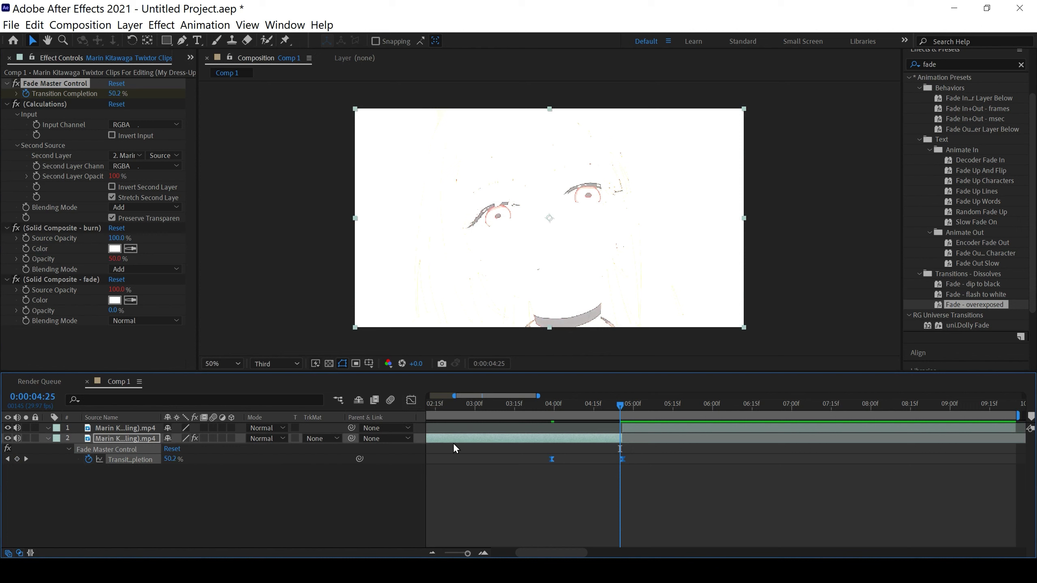
{"action": "left_click", "coordinate": [411, 399]}
{"action": "left_click", "coordinate": [622, 502]}
{"action": "left_click_drag", "start_coordinate": [598, 502], "coordinate": [620, 454]}
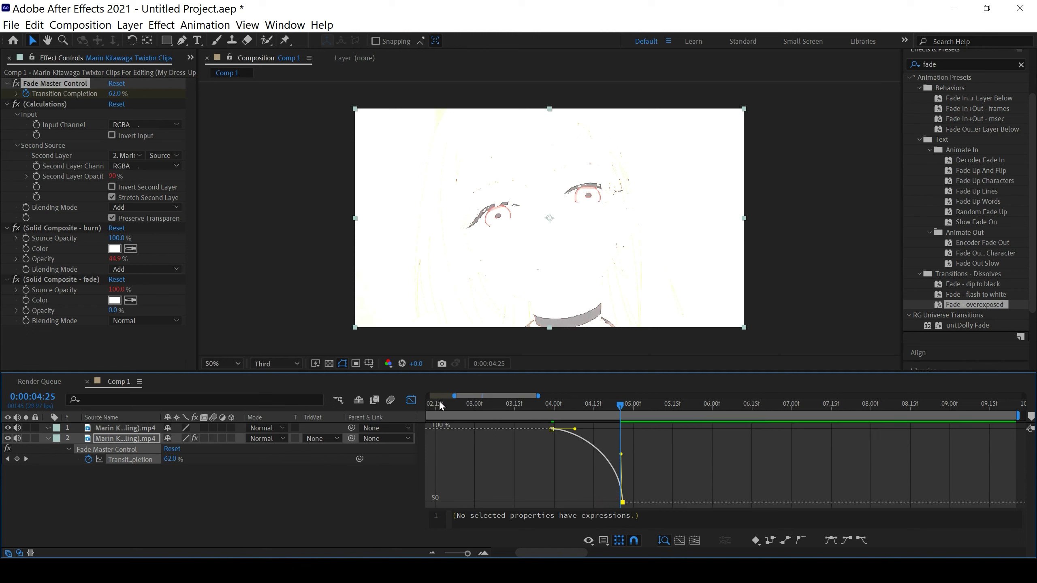
Step: Preview layer 2's reshaped overexposed transition from before its start
{"action": "left_click", "coordinate": [414, 399]}
{"action": "left_click_drag", "start_coordinate": [617, 406], "coordinate": [528, 407]}
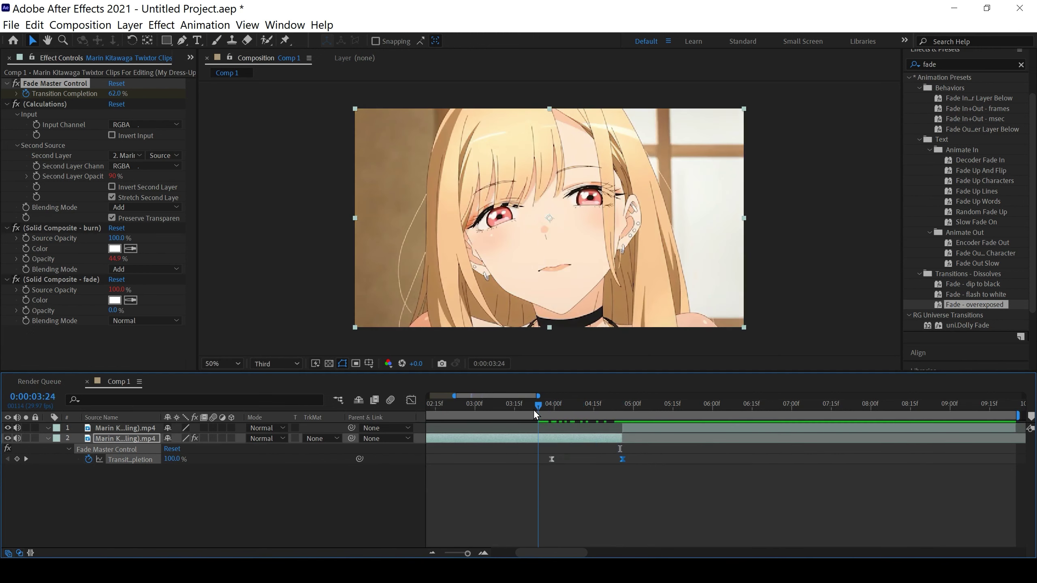
{"action": "key", "text": "space"}
Step: At 04:26, apply the Fade - overexposed preset to the top clip, layer 1
{"action": "left_click_drag", "start_coordinate": [655, 402], "coordinate": [625, 405]}
{"action": "left_click", "coordinate": [633, 428]}
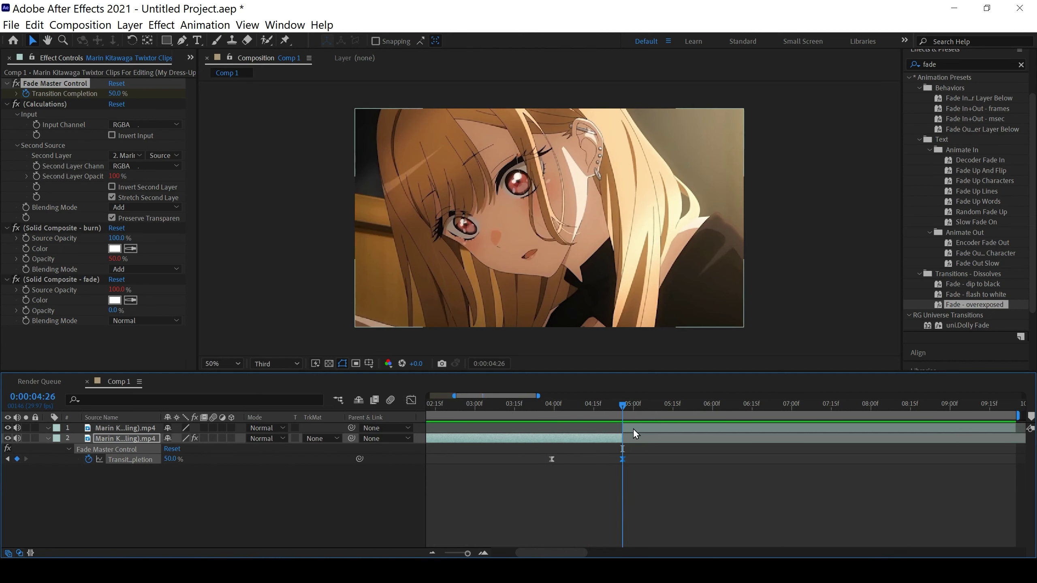
{"action": "double_click", "coordinate": [967, 304]}
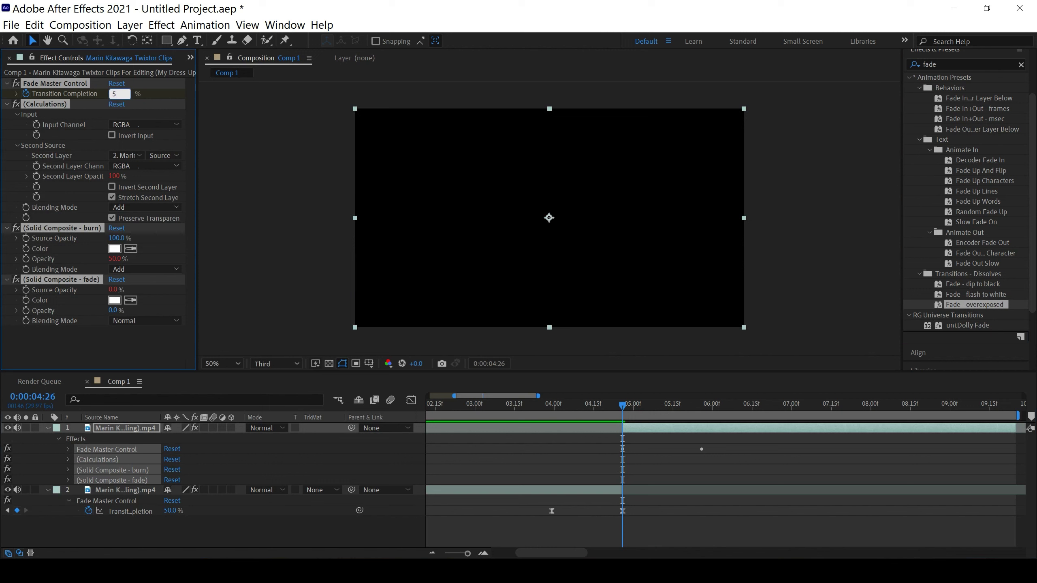
{"action": "left_click", "coordinate": [110, 93]}
{"action": "type", "text": "0"}
Step: Keyframe layer 1's Transition Completion at 50%, then 100% at 0:00:05:19
{"action": "key", "text": "Return"}
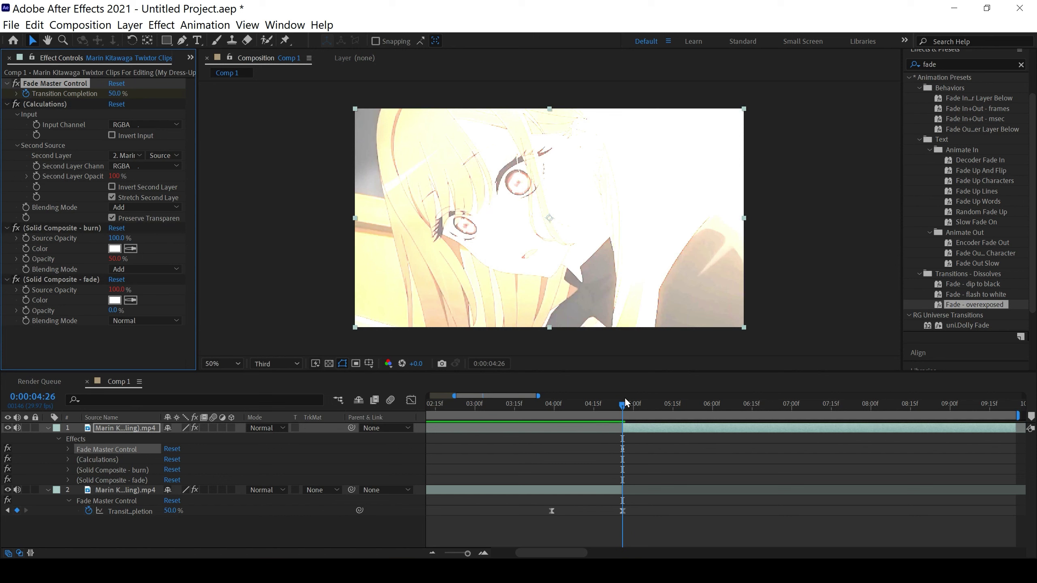
{"action": "left_click_drag", "start_coordinate": [623, 405], "coordinate": [683, 405]}
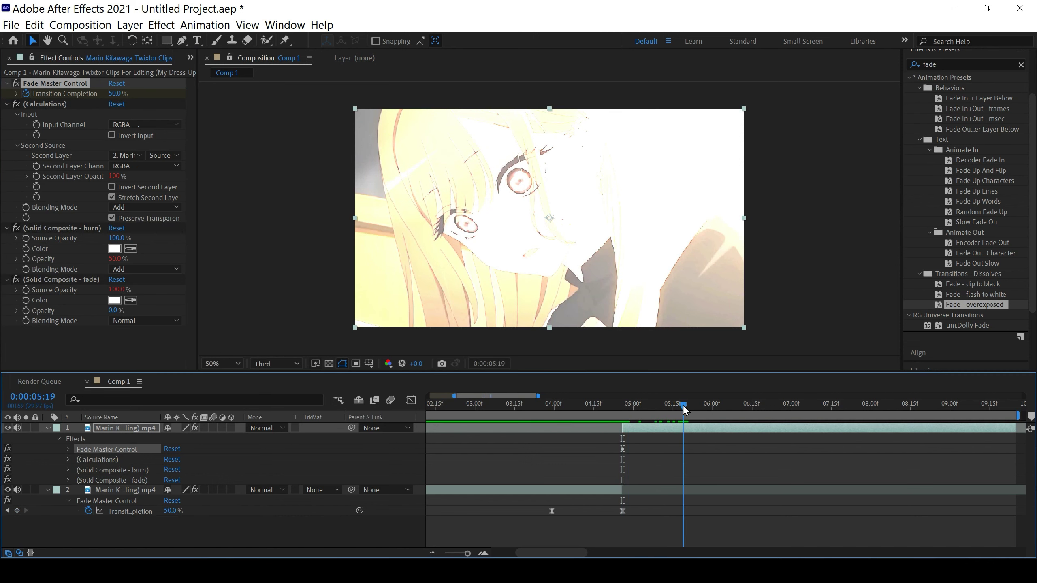
{"action": "left_click_drag", "start_coordinate": [121, 99], "coordinate": [155, 99]}
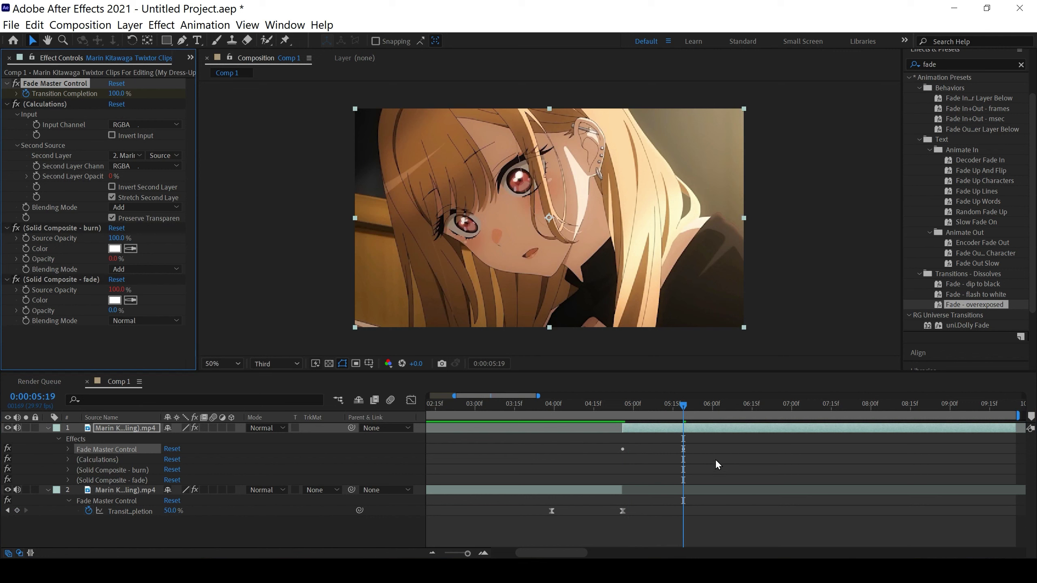
Step: Select both layer 1 keyframes and make the curve rise steeply in the Graph Editor
{"action": "key", "text": "u"}
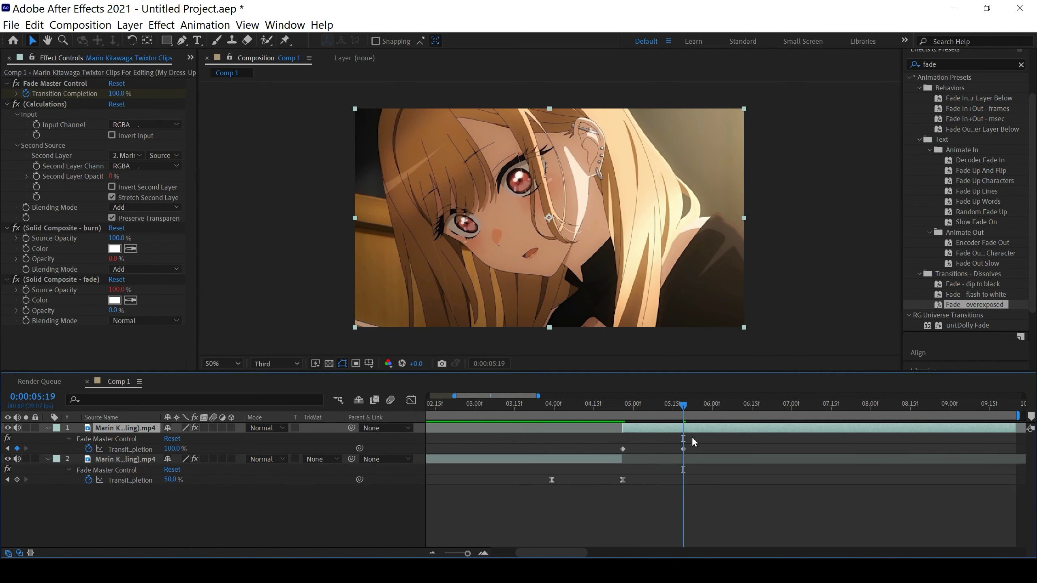
{"action": "left_click_drag", "start_coordinate": [700, 444], "coordinate": [596, 457]}
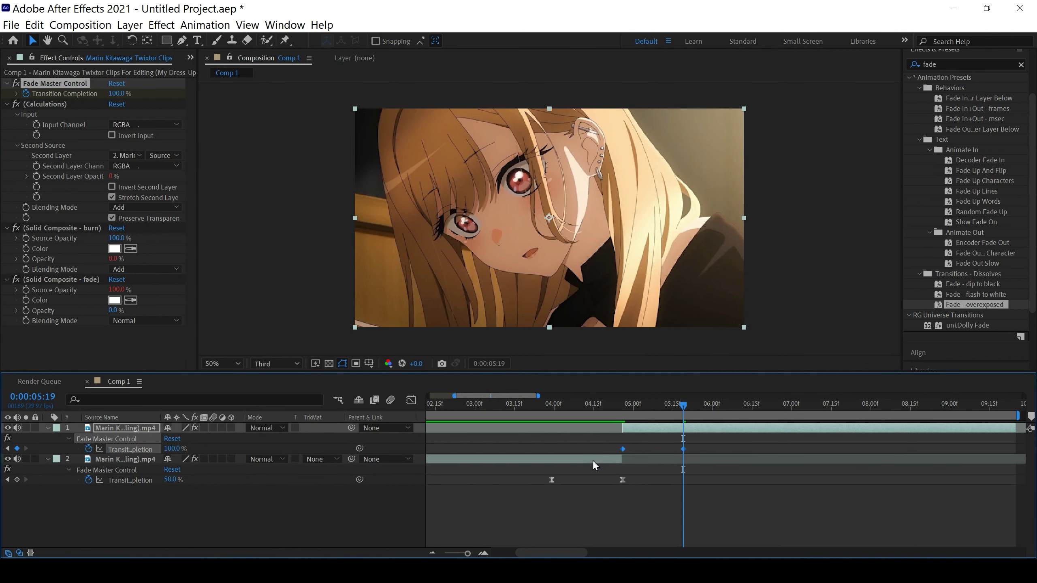
{"action": "left_click", "coordinate": [411, 400]}
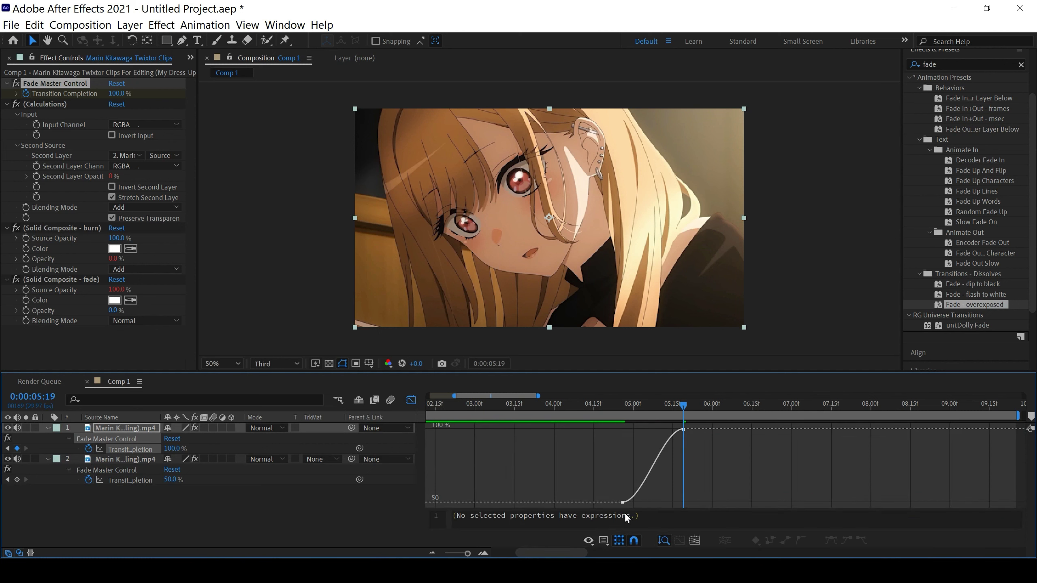
{"action": "left_click_drag", "start_coordinate": [645, 507], "coordinate": [630, 472]}
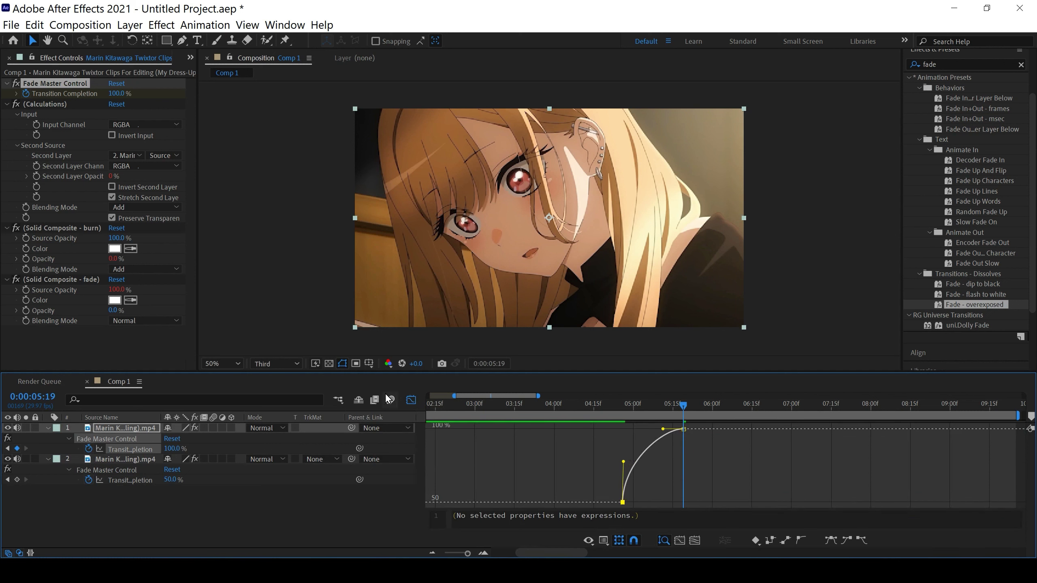
{"action": "left_click", "coordinate": [411, 400]}
{"action": "left_click_drag", "start_coordinate": [688, 410], "coordinate": [546, 408]}
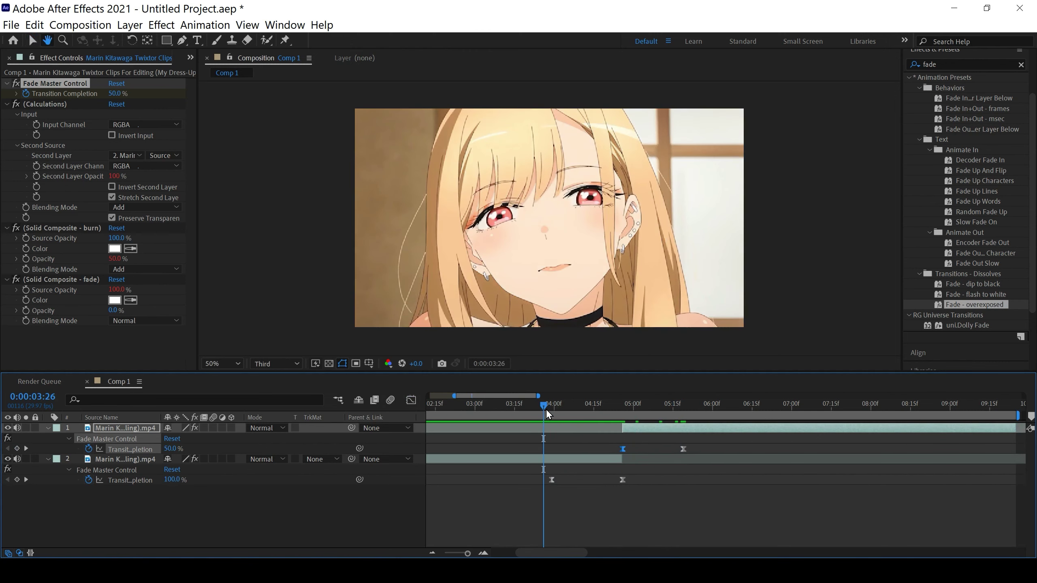
{"action": "key", "text": "space"}
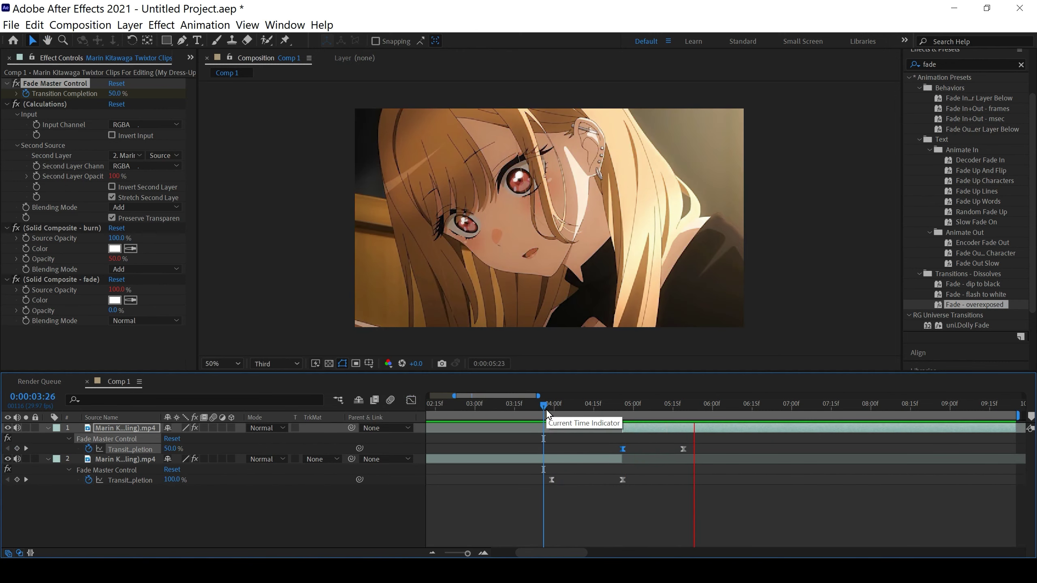
{"action": "left_click", "coordinate": [655, 502]}
{"action": "left_click_drag", "start_coordinate": [721, 405], "coordinate": [547, 425]}
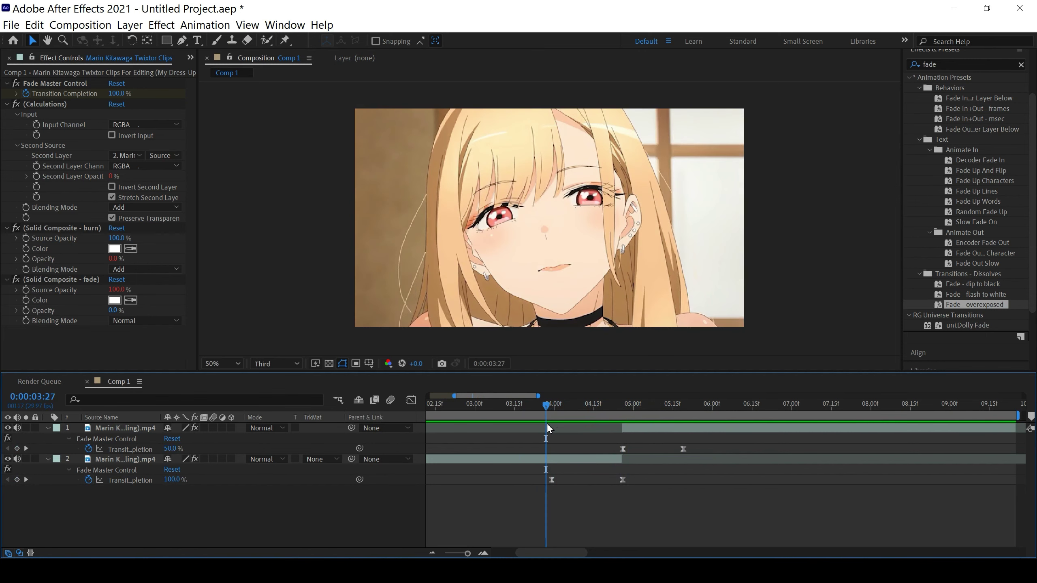
{"action": "left_click", "coordinate": [580, 459]}
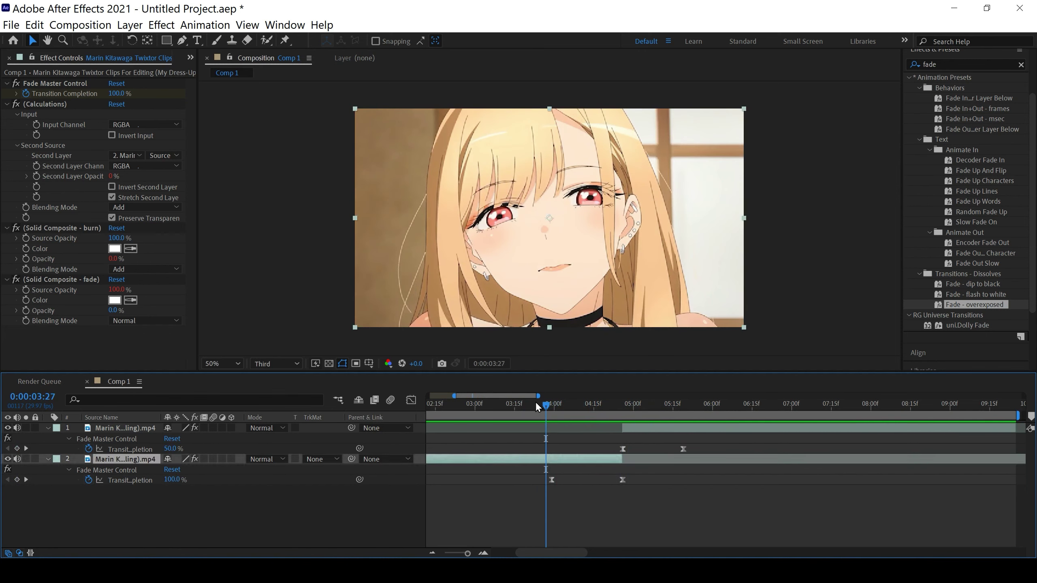
{"action": "key", "text": "k"}
{"action": "left_click", "coordinate": [504, 519]}
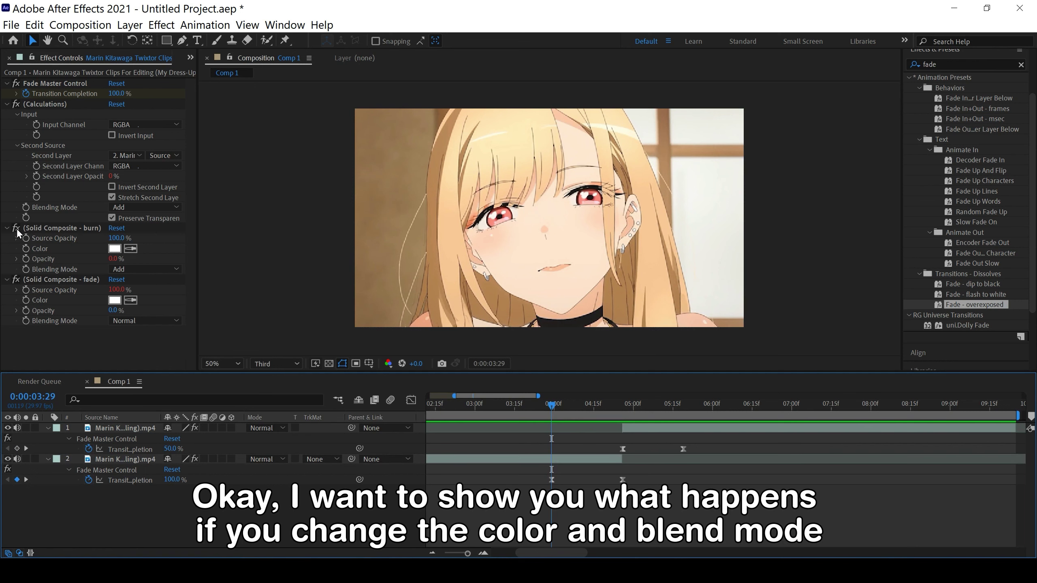
{"action": "left_click_drag", "start_coordinate": [554, 405], "coordinate": [590, 410]}
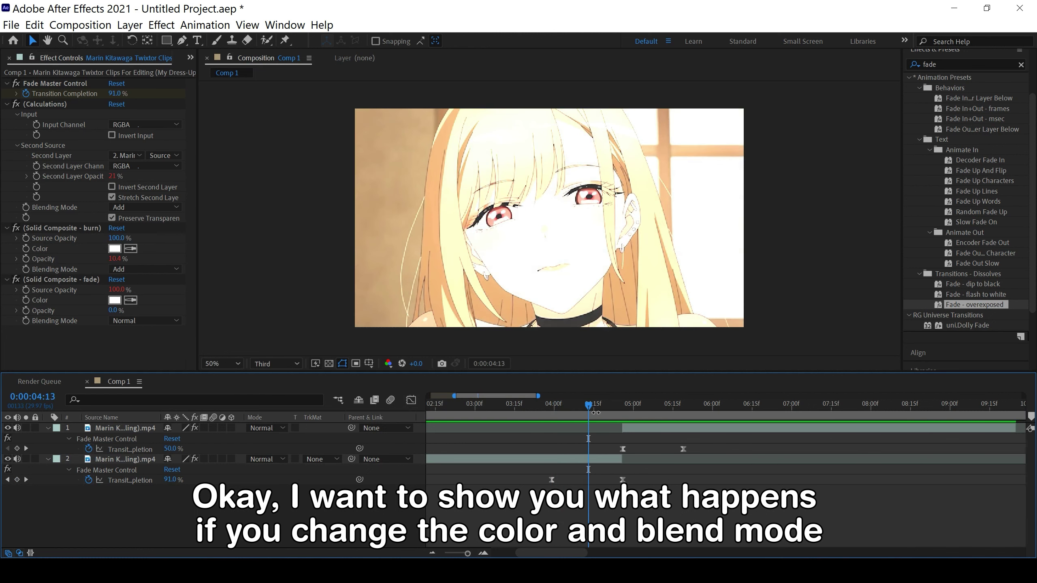
Step: Set layer 2's Solid Composite - burn colour to red
{"action": "left_click_drag", "start_coordinate": [594, 412], "coordinate": [558, 409]}
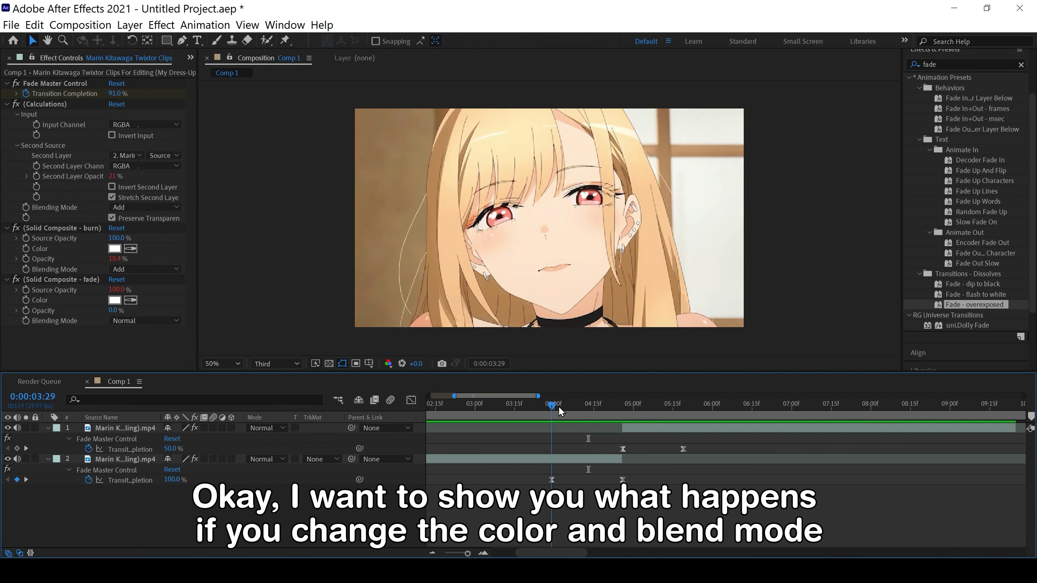
{"action": "left_click", "coordinate": [115, 249]}
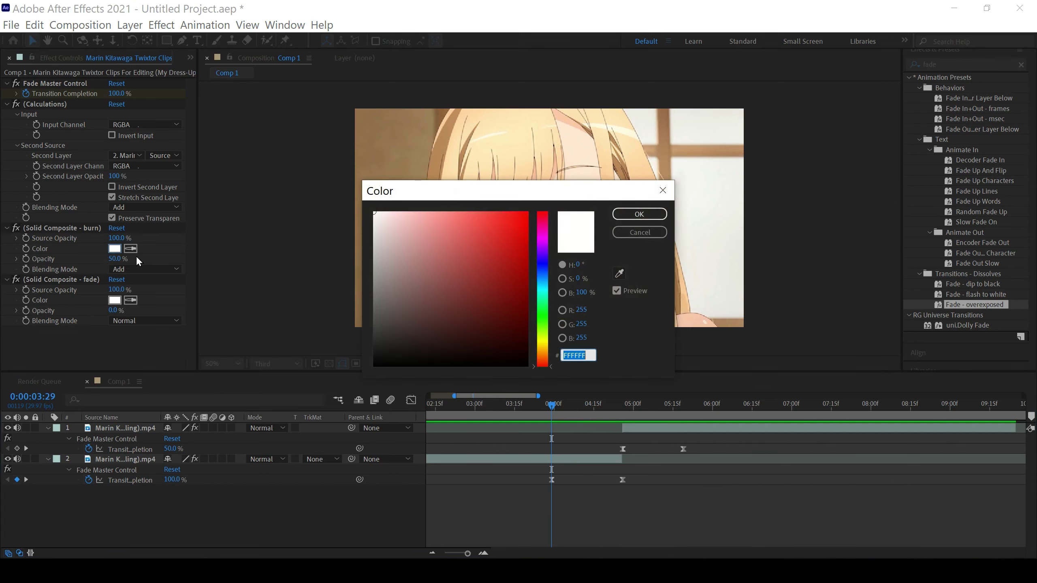
{"action": "left_click", "coordinate": [521, 248]}
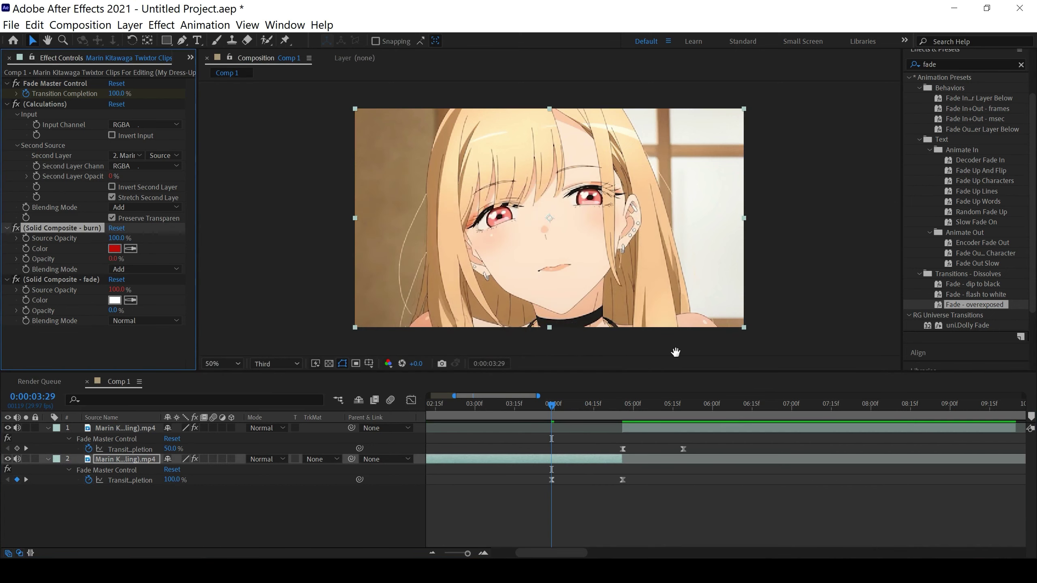
{"action": "left_click", "coordinate": [639, 214]}
Step: Pick red F40909 for the Solid Composite - fade colour
{"action": "left_click_drag", "start_coordinate": [679, 402], "coordinate": [588, 412]}
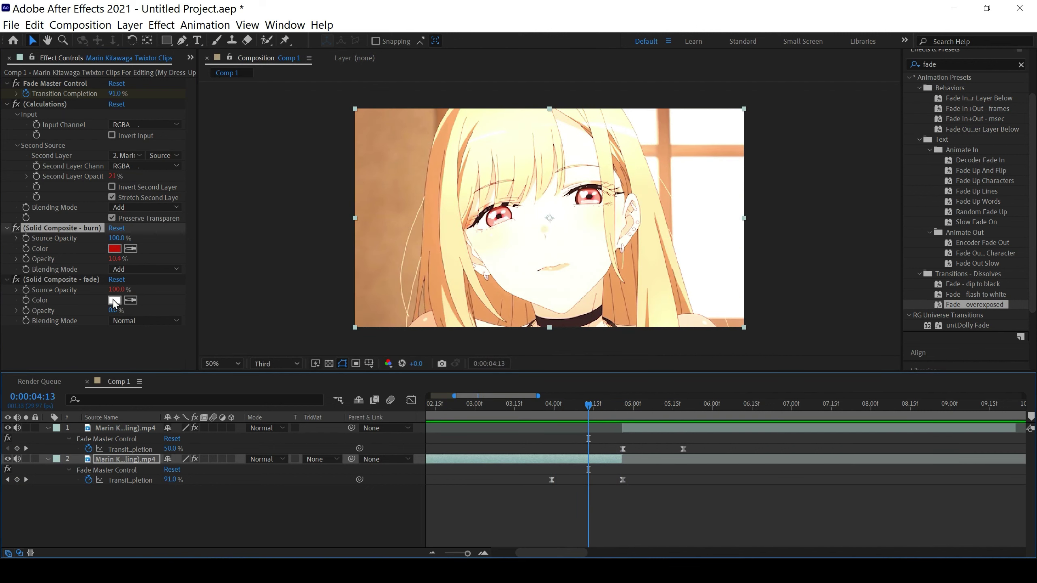
{"action": "left_click", "coordinate": [114, 301]}
{"action": "left_click", "coordinate": [525, 220]}
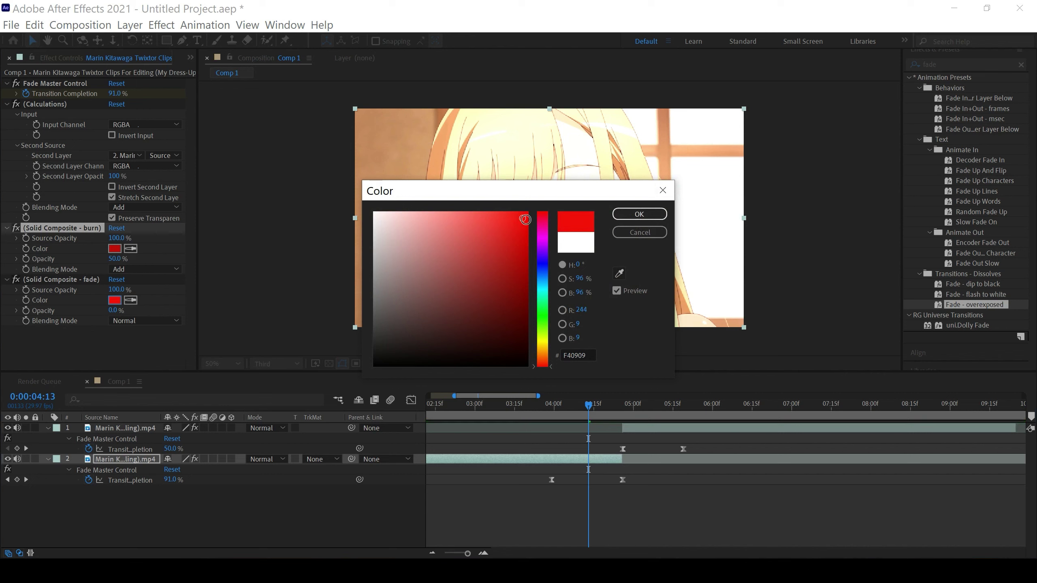
Step: Confirm the red fade colour, then scrub the current time back to 0:00:04:06
{"action": "left_click", "coordinate": [622, 213]}
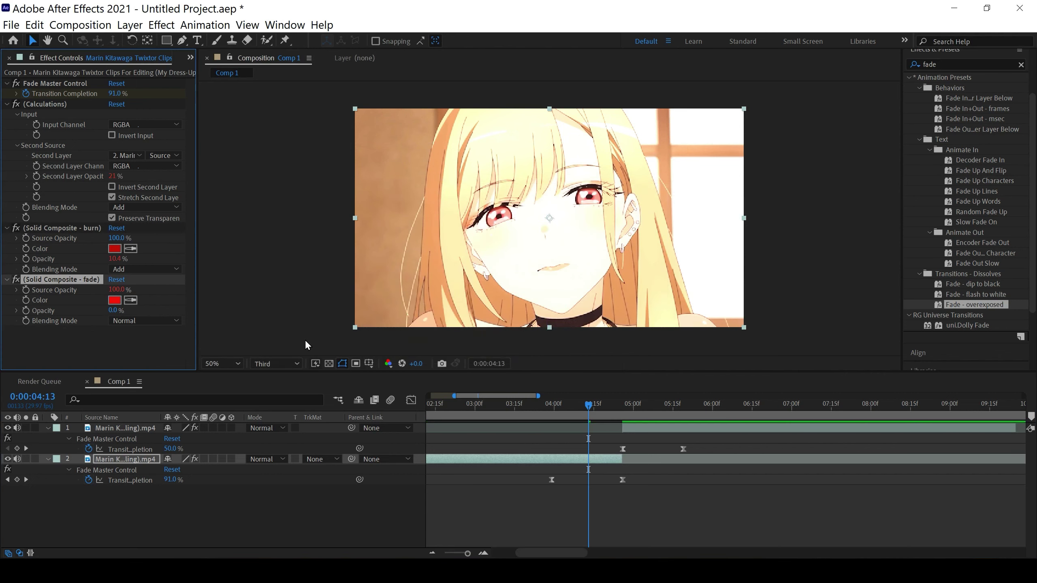
{"action": "left_click_drag", "start_coordinate": [591, 411], "coordinate": [624, 423]}
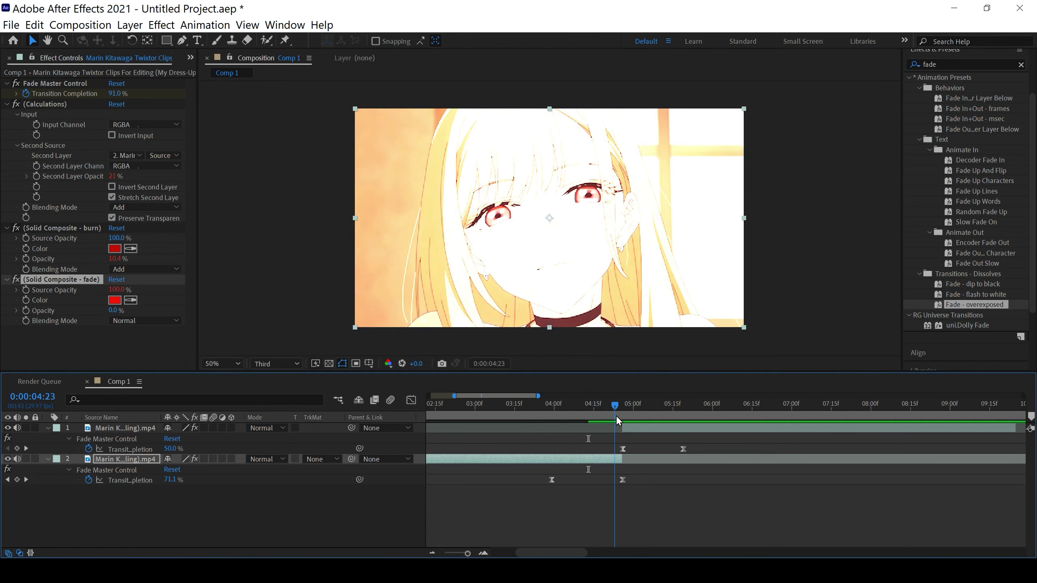
{"action": "left_click_drag", "start_coordinate": [624, 418], "coordinate": [588, 433]}
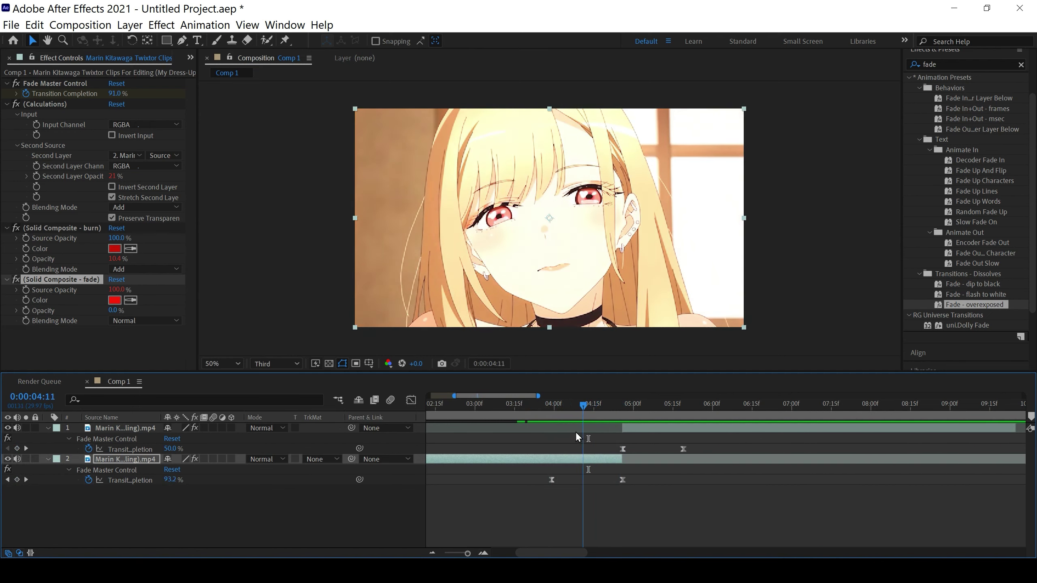
{"action": "left_click_drag", "start_coordinate": [588, 433], "coordinate": [570, 436]}
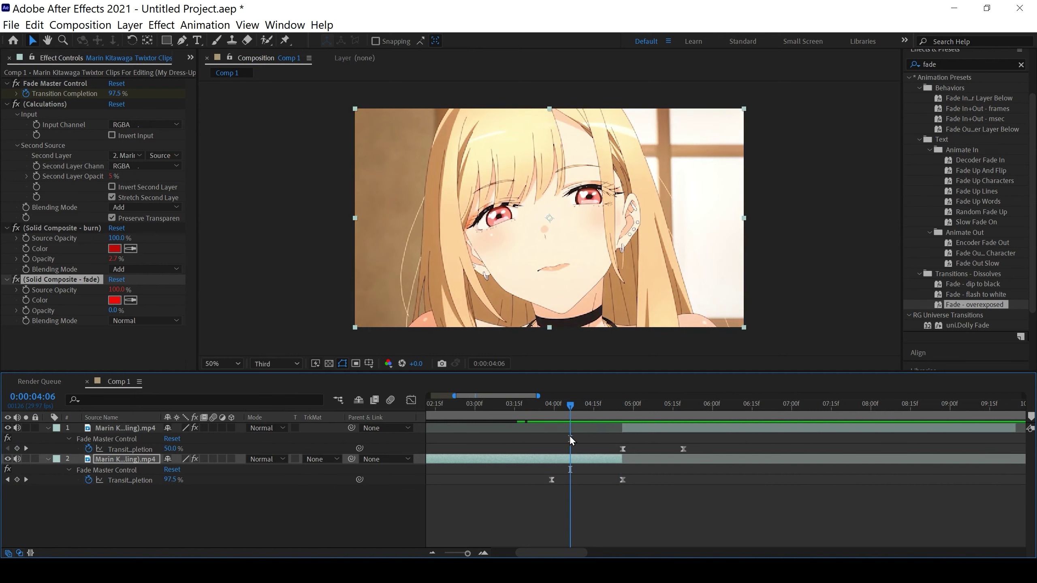
Step: Shift the burn and fade solid composite hues from red to blue, then scrub the transition
{"action": "left_click", "coordinate": [115, 250]}
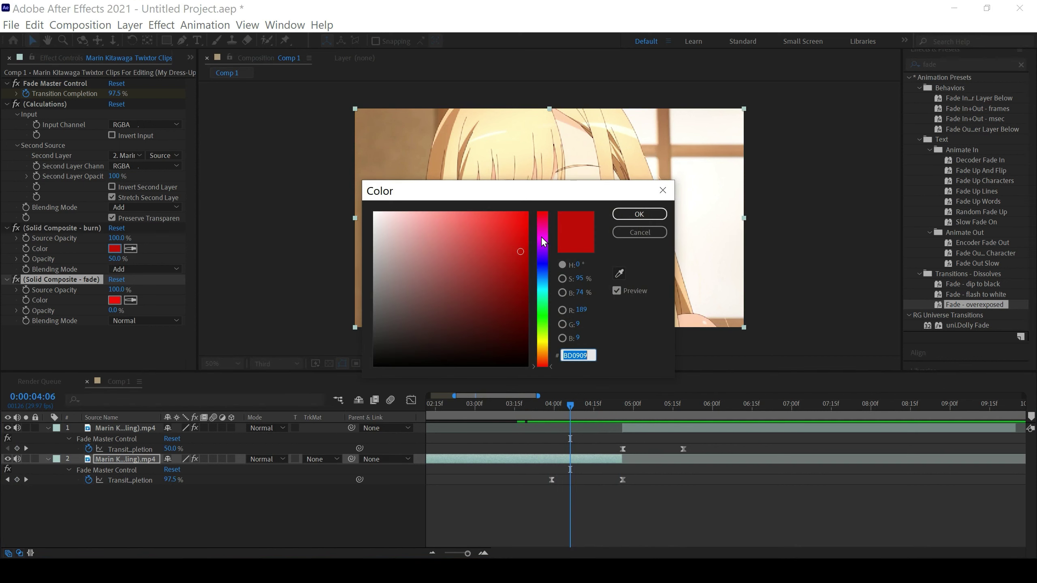
{"action": "left_click_drag", "start_coordinate": [542, 241], "coordinate": [547, 259]}
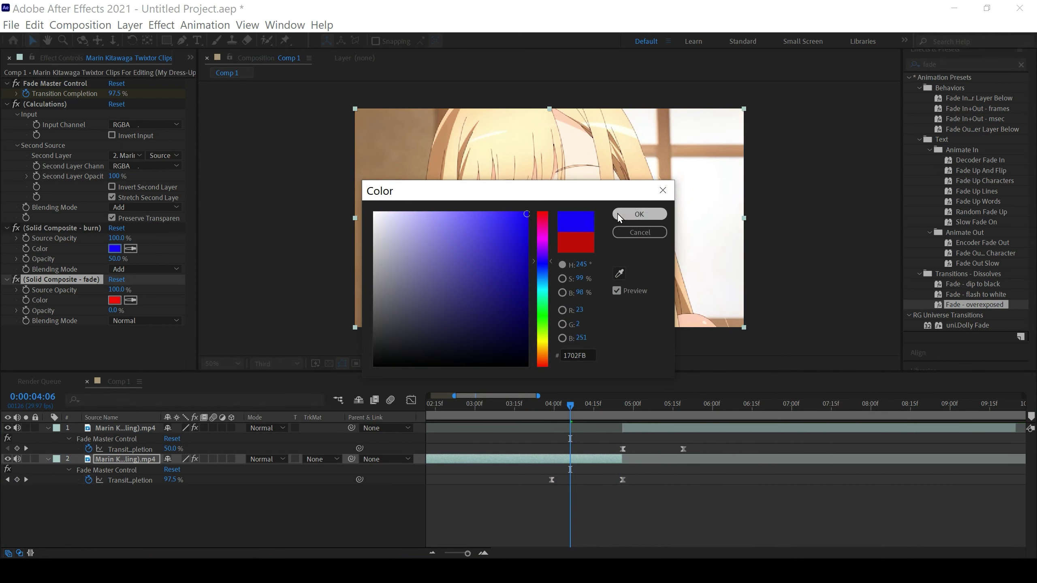
{"action": "left_click", "coordinate": [639, 214]}
{"action": "left_click", "coordinate": [116, 301]}
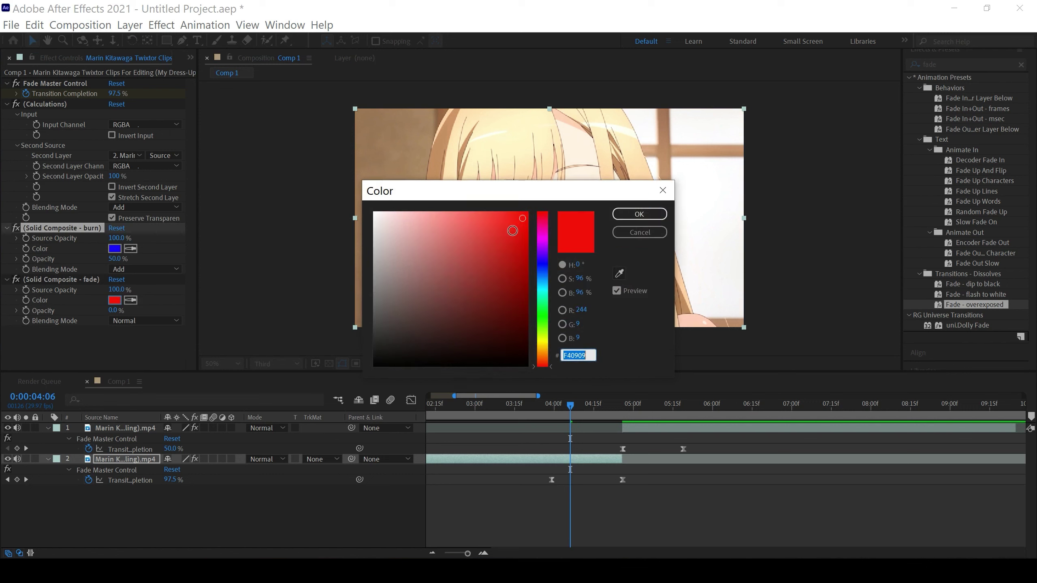
{"action": "left_click_drag", "start_coordinate": [542, 235], "coordinate": [543, 259]}
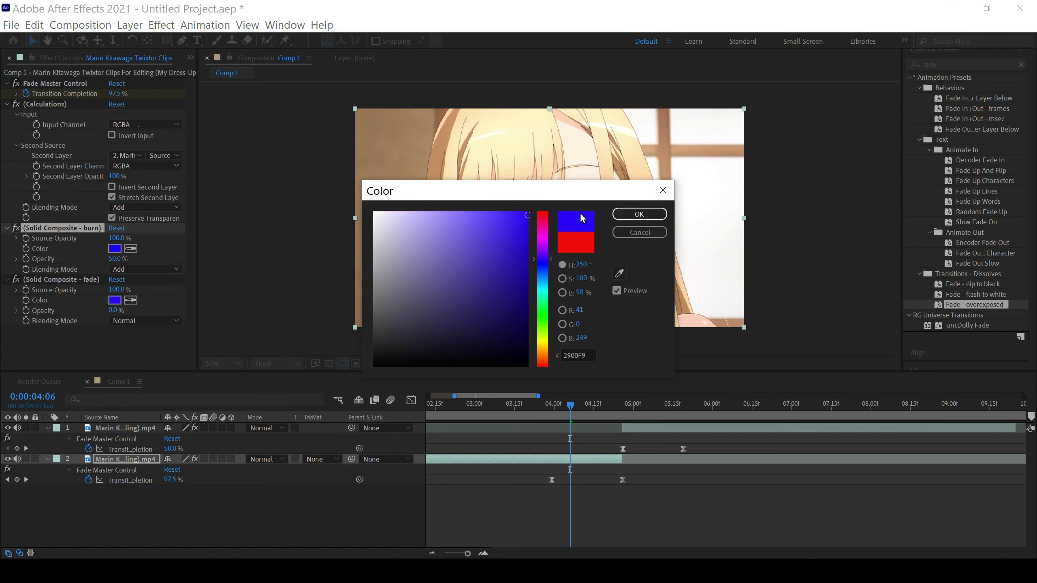
{"action": "left_click", "coordinate": [639, 213]}
{"action": "mouse_move", "coordinate": [569, 407]}
{"action": "left_mouse_down"}
{"action": "mouse_move", "coordinate": [544, 408]}
{"action": "mouse_move", "coordinate": [590, 410]}
{"action": "left_mouse_up"}
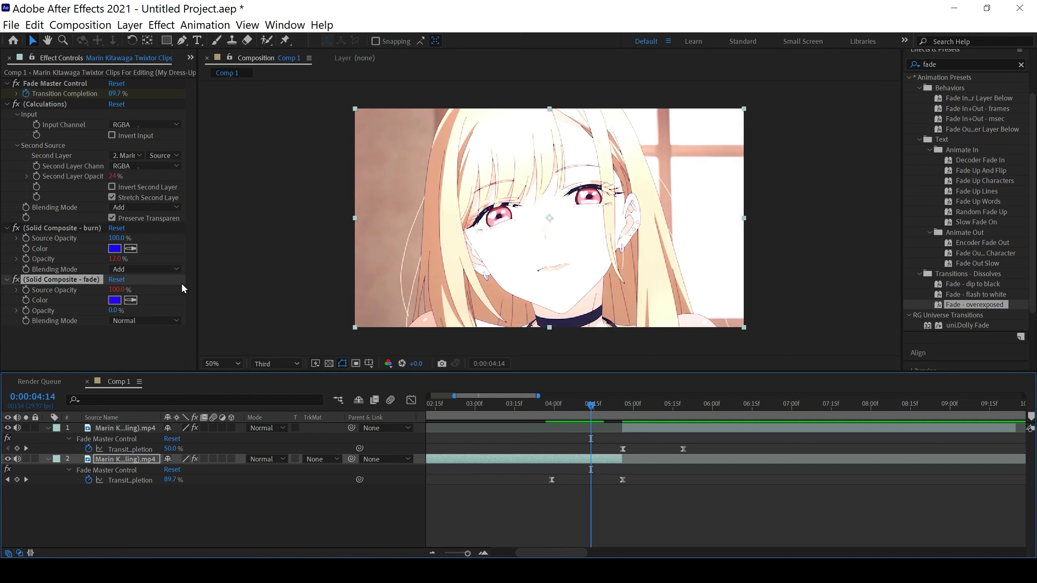
{"action": "left_click", "coordinate": [164, 269]}
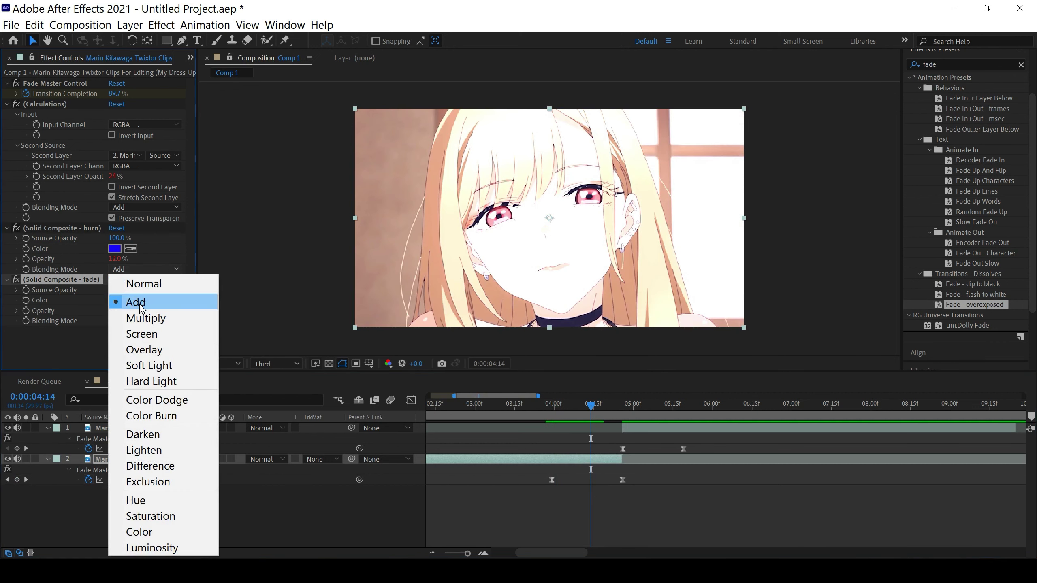
Step: Try Normal blending on the burn composite, compare the transition, then revert to Add
{"action": "left_click", "coordinate": [145, 286]}
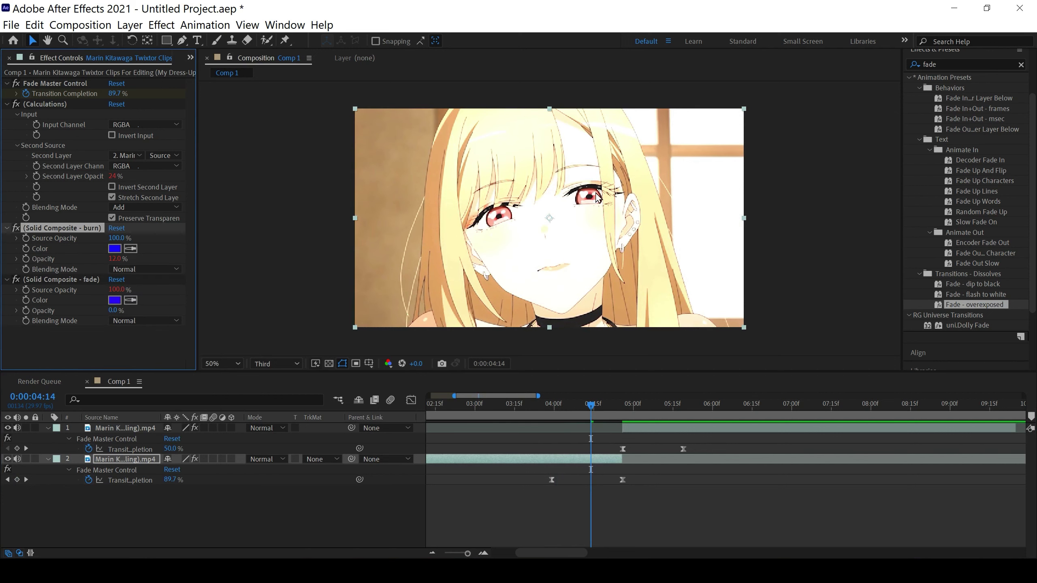
{"action": "mouse_move", "coordinate": [591, 406]}
{"action": "left_mouse_down"}
{"action": "mouse_move", "coordinate": [604, 419]}
{"action": "mouse_move", "coordinate": [594, 417]}
{"action": "left_mouse_up"}
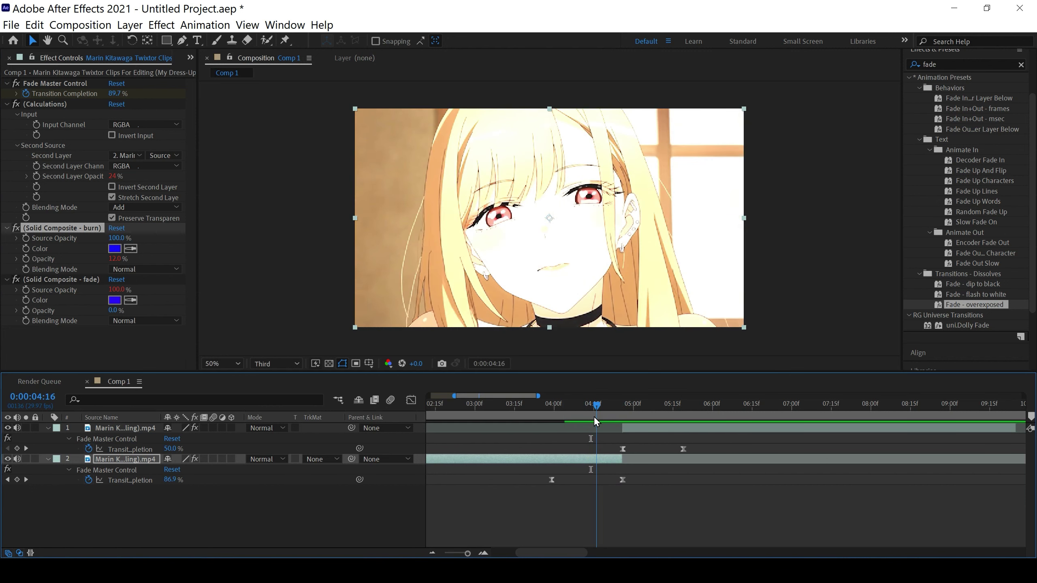
{"action": "left_click", "coordinate": [152, 270]}
{"action": "left_click", "coordinate": [150, 303]}
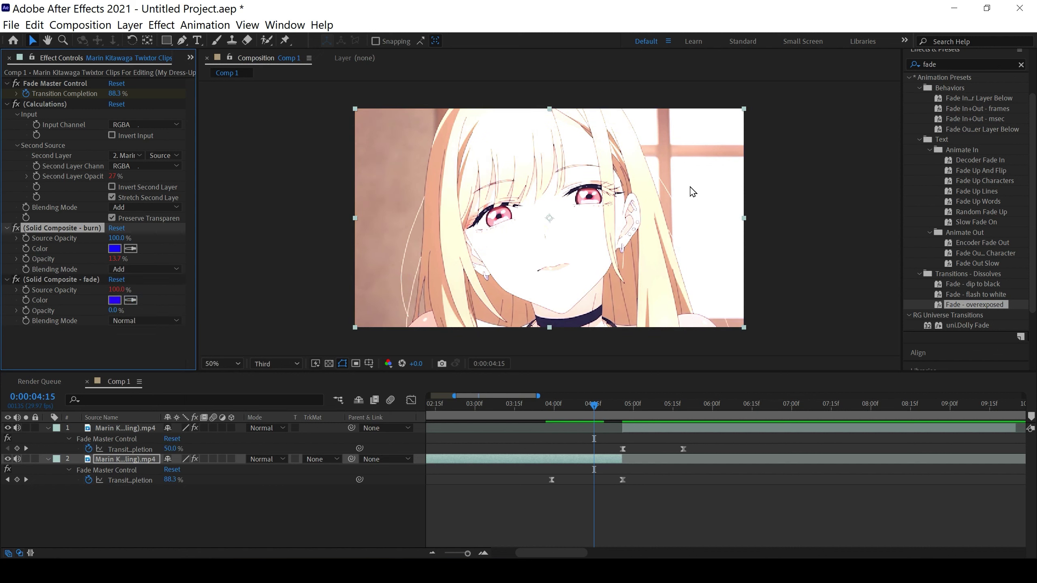
Step: Set burn blending to Multiply and preview the transition, checking frame 0:00:04:21
{"action": "left_click", "coordinate": [127, 270]}
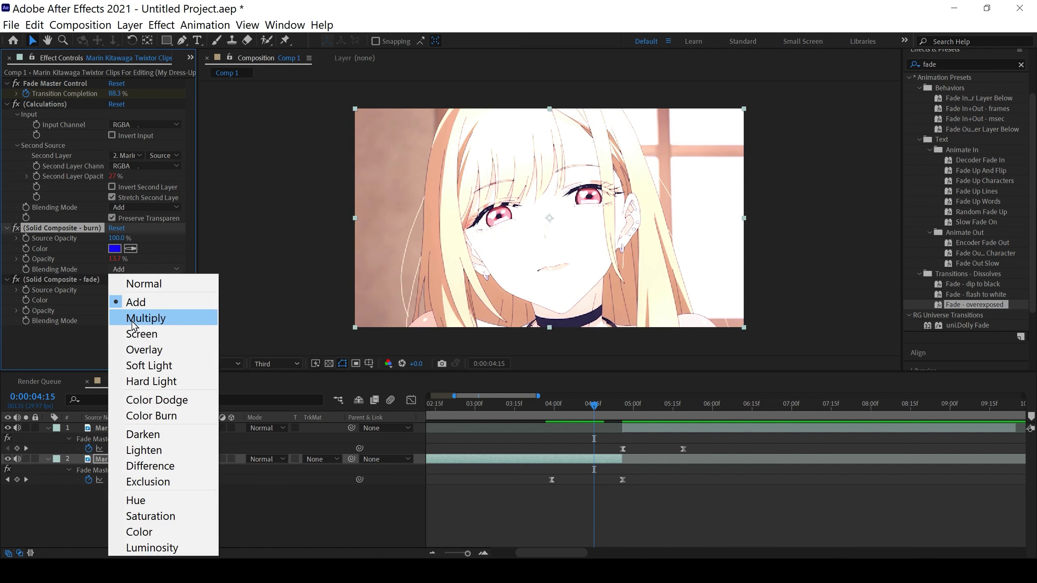
{"action": "left_click", "coordinate": [136, 325]}
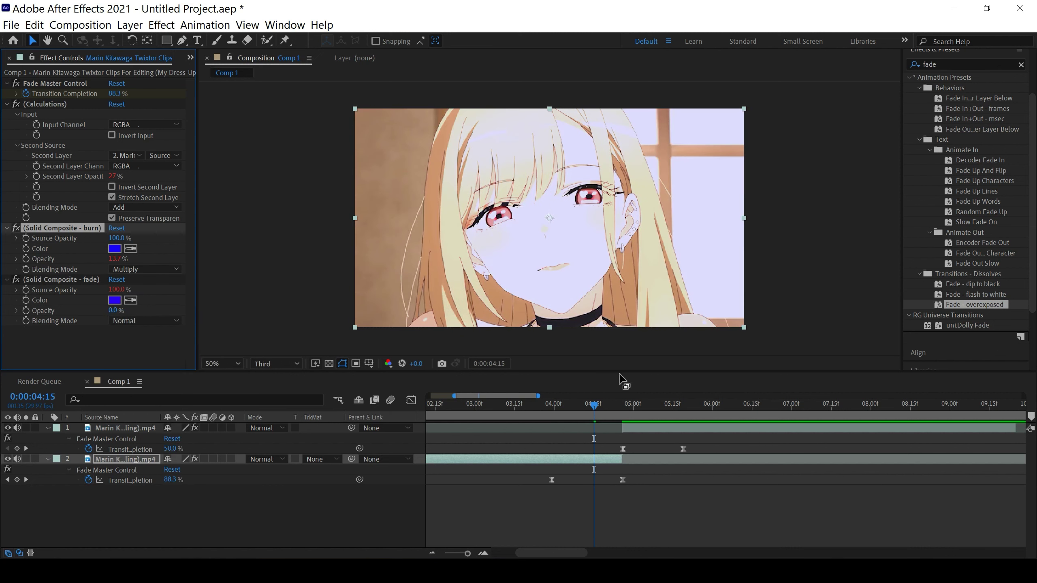
{"action": "left_click_drag", "start_coordinate": [594, 408], "coordinate": [551, 406]}
{"action": "key", "text": "space"}
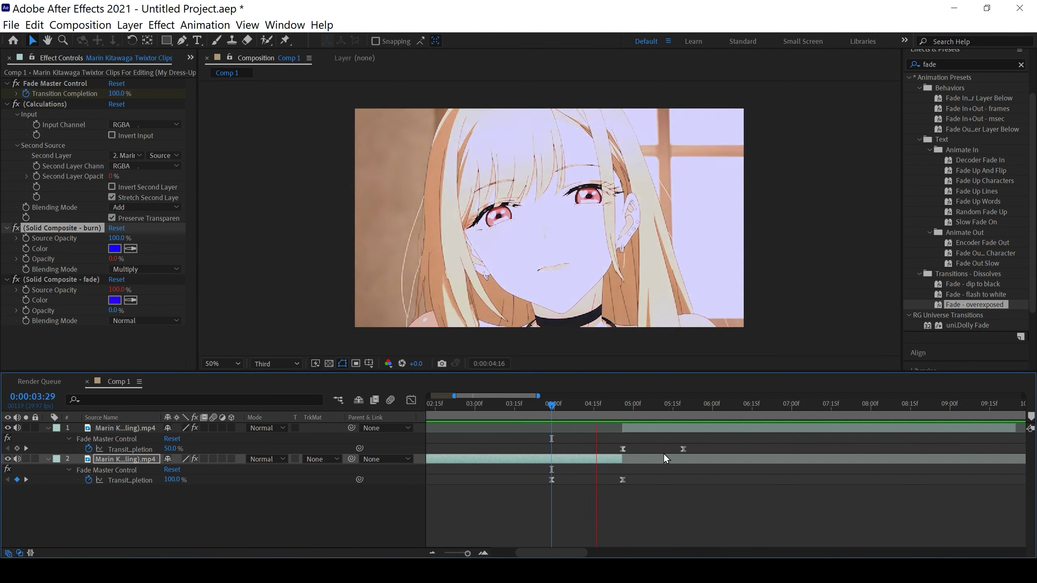
{"action": "left_click", "coordinate": [598, 407]}
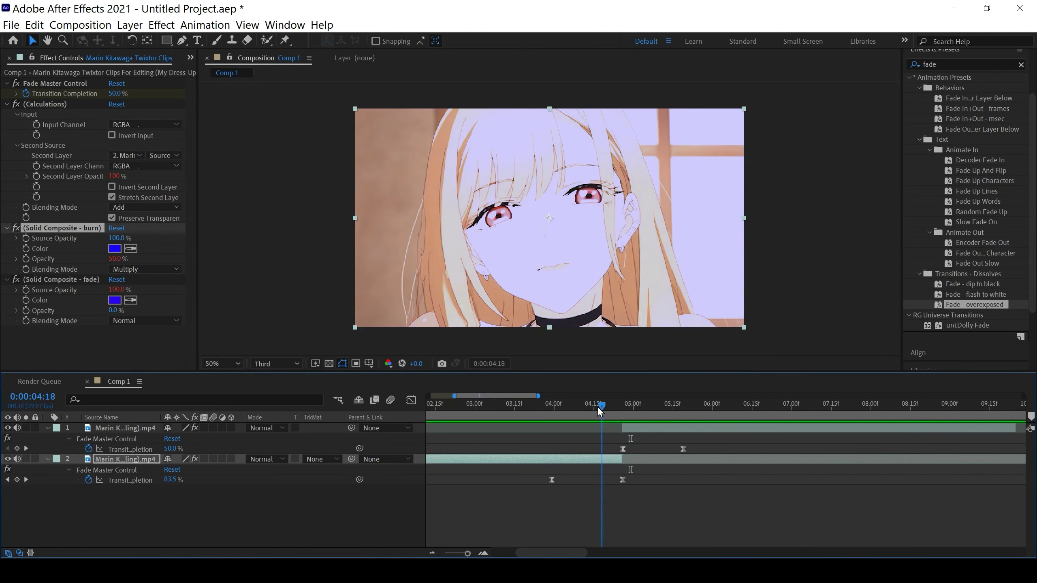
{"action": "left_click_drag", "start_coordinate": [599, 407], "coordinate": [607, 407]}
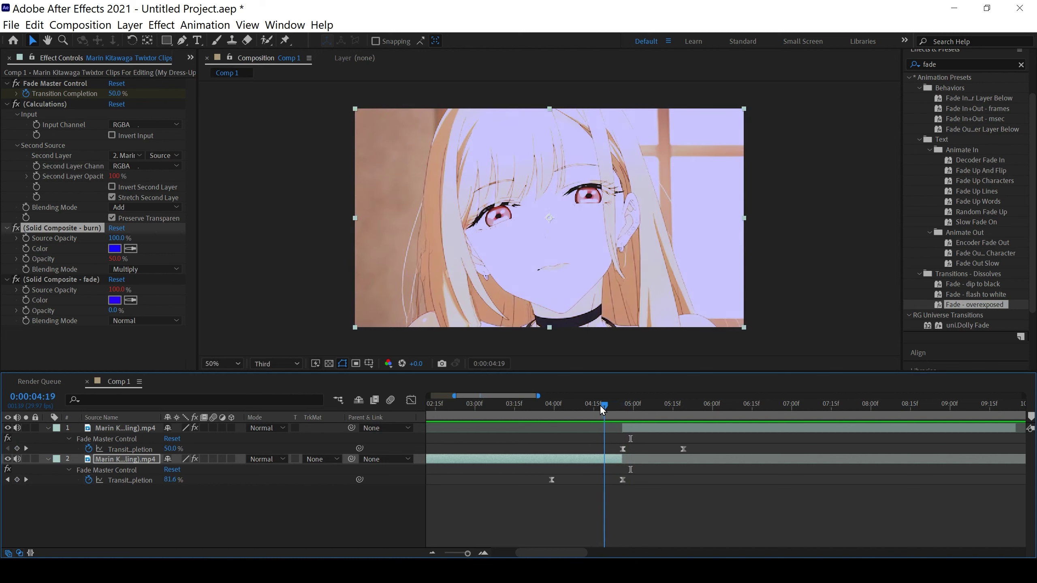
Step: Cycle burn blending through Screen, Overlay and Soft Light, ending on Color Dodge
{"action": "left_click", "coordinate": [132, 270]}
{"action": "left_click", "coordinate": [145, 341]}
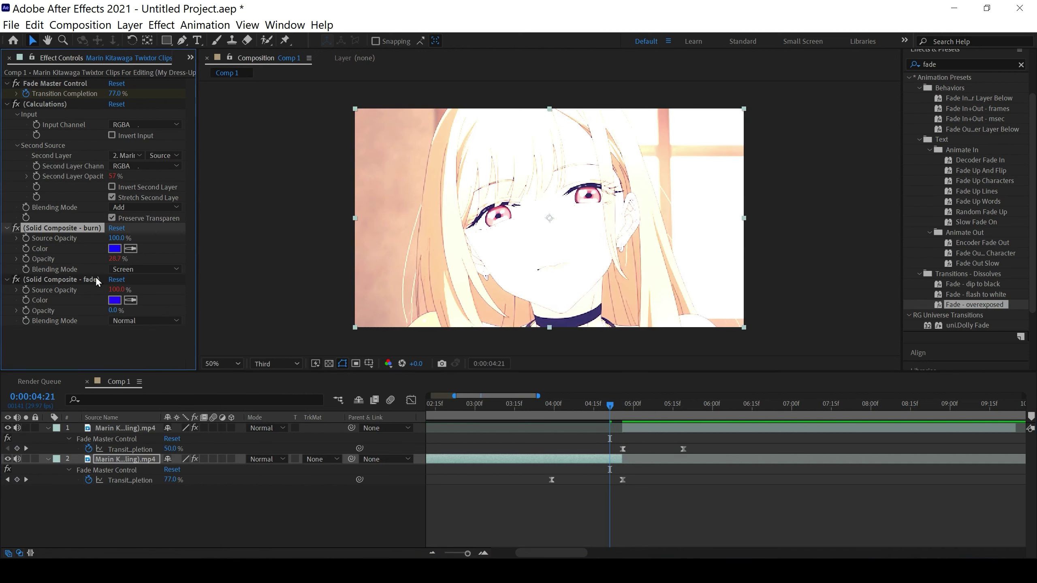
{"action": "left_click", "coordinate": [148, 270]}
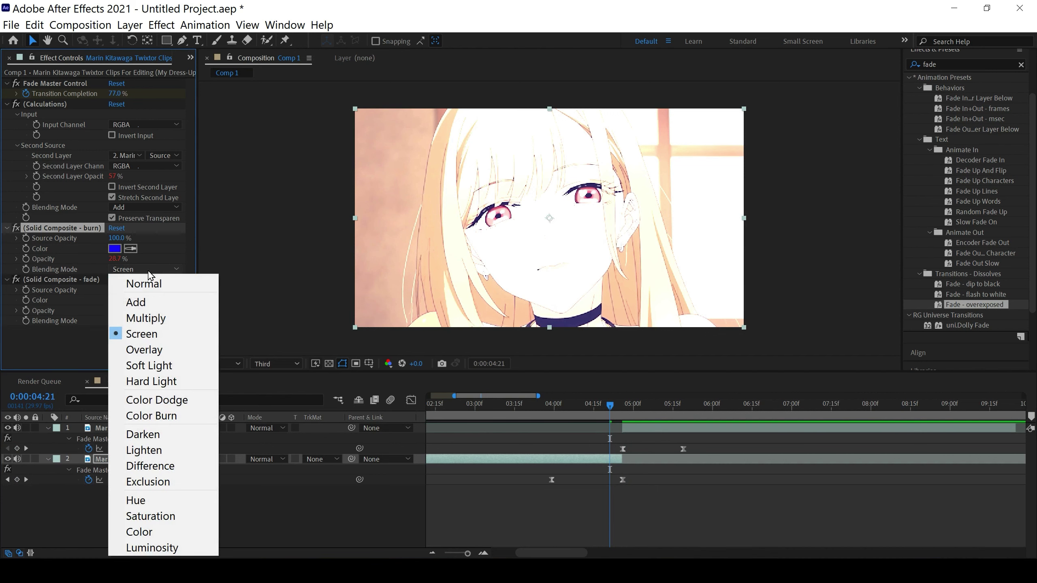
{"action": "left_click", "coordinate": [154, 348]}
{"action": "left_click", "coordinate": [144, 270]}
{"action": "left_click", "coordinate": [151, 363]}
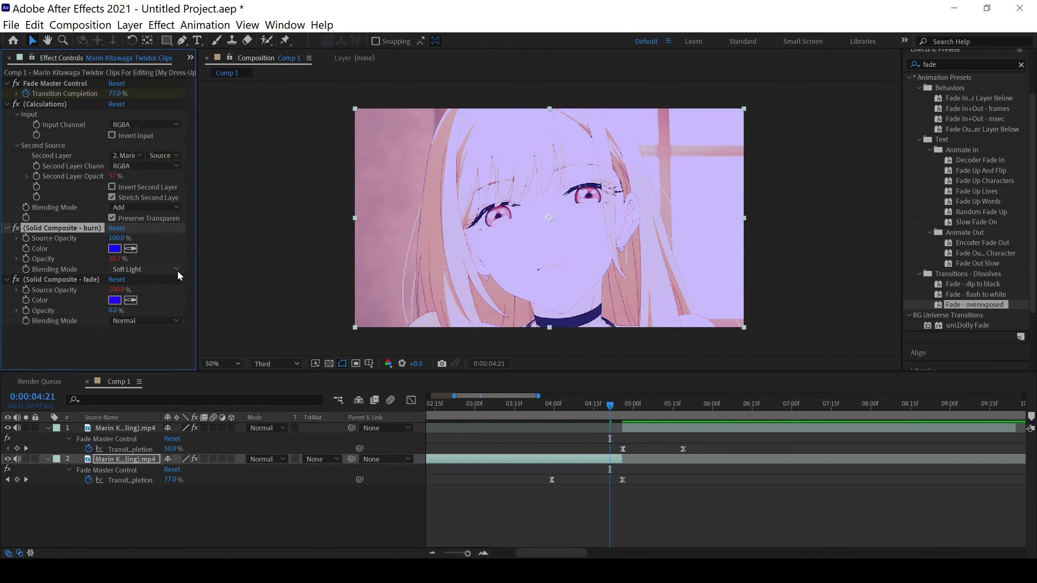
{"action": "left_click", "coordinate": [149, 269]}
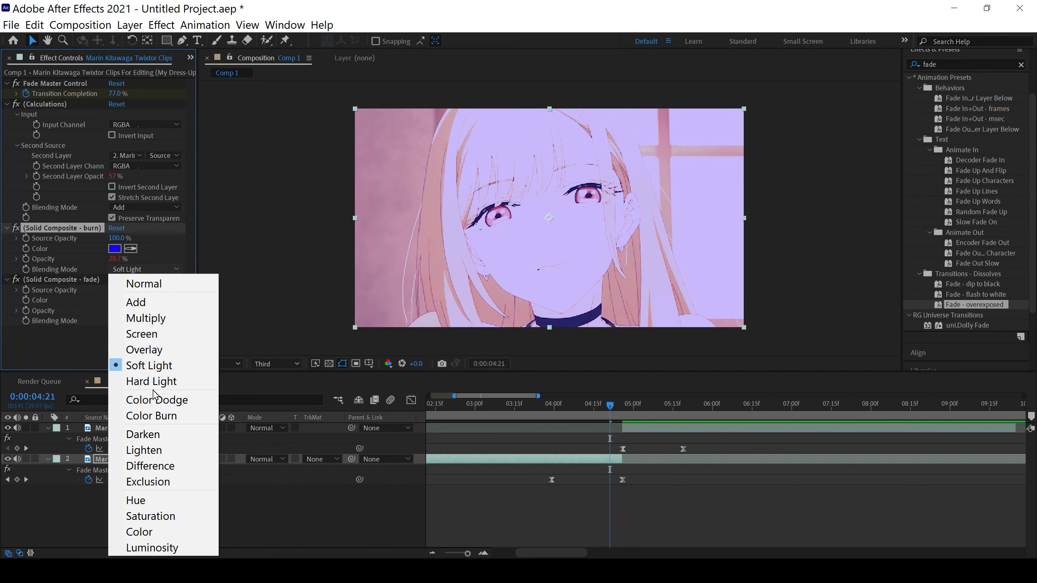
{"action": "left_click", "coordinate": [154, 396]}
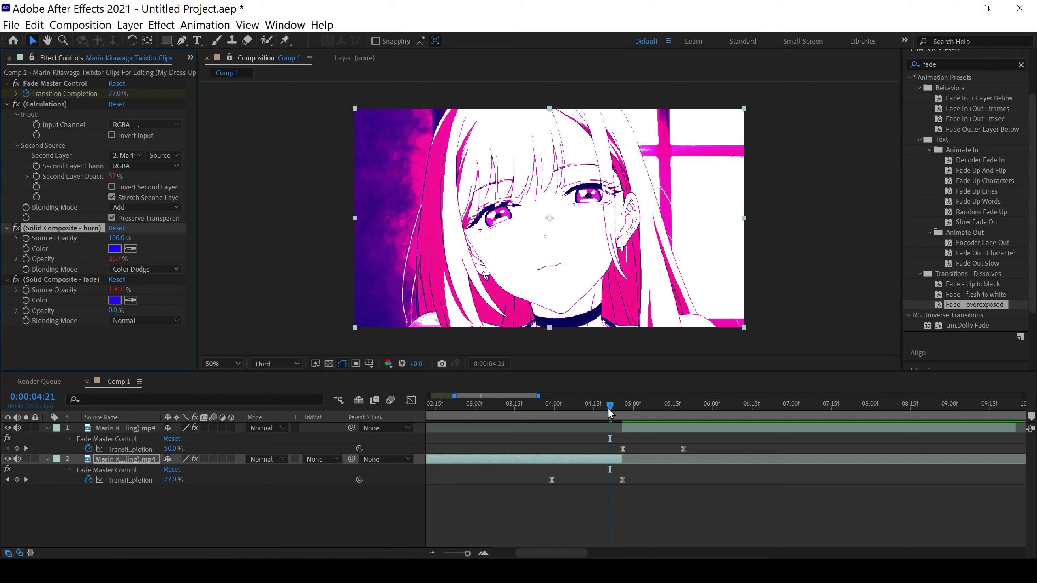
Step: Rewind and play a preview of the transition, stopping around 0:00:04:02
{"action": "left_click_drag", "start_coordinate": [607, 409], "coordinate": [534, 416]}
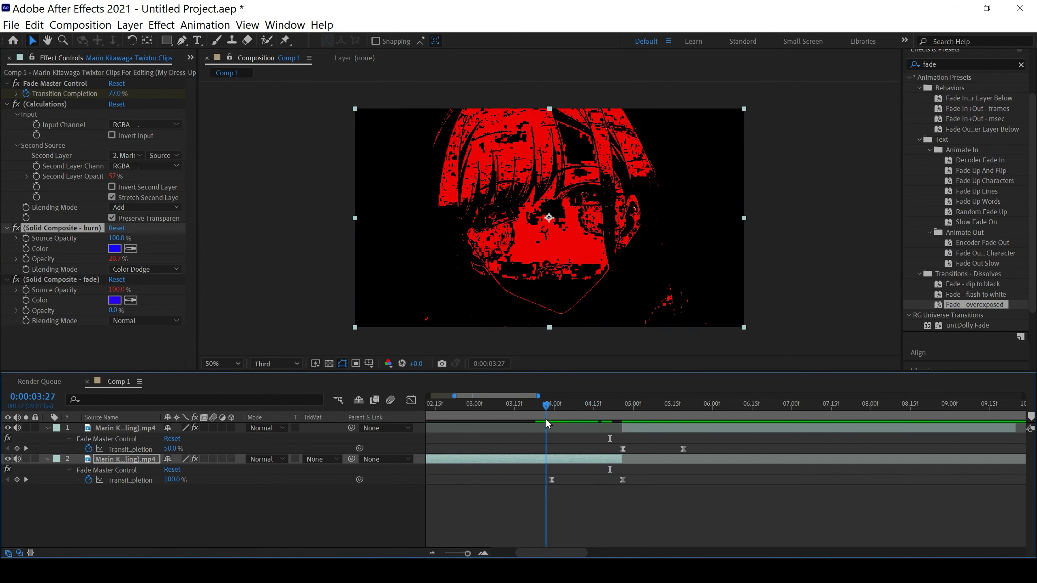
{"action": "mouse_move", "coordinate": [534, 418]}
{"action": "left_mouse_down"}
{"action": "mouse_move", "coordinate": [431, 422]}
{"action": "mouse_move", "coordinate": [741, 422]}
{"action": "left_mouse_up"}
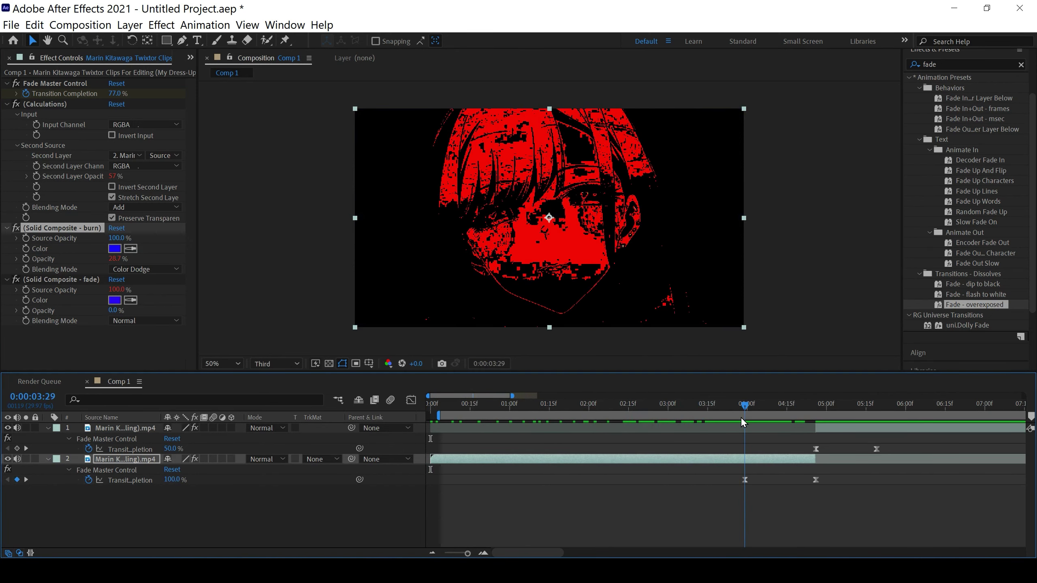
{"action": "key", "text": "space"}
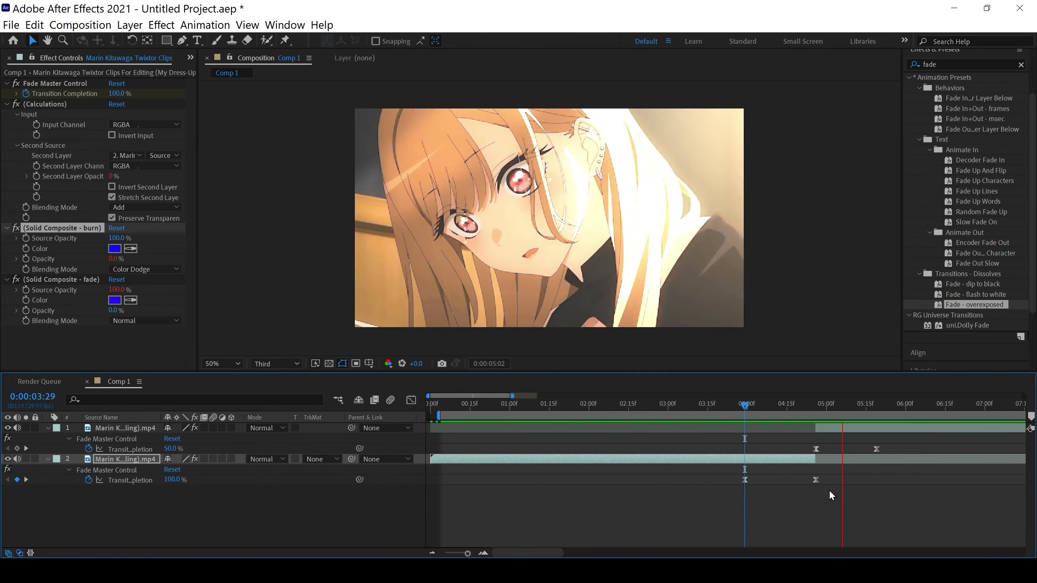
{"action": "key", "text": "space"}
{"action": "left_click_drag", "start_coordinate": [860, 404], "coordinate": [753, 449]}
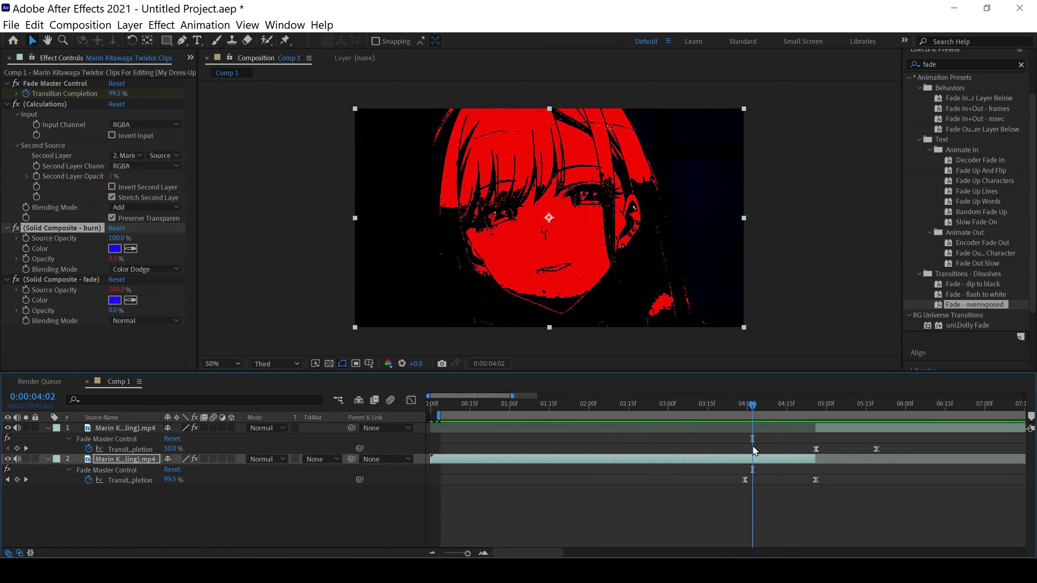
{"action": "left_click_drag", "start_coordinate": [546, 551], "coordinate": [574, 557]}
Step: Preview the transition from 0:00:03:23, then set the burn composite blending to Color Burn
{"action": "left_click_drag", "start_coordinate": [523, 405], "coordinate": [498, 405]}
{"action": "key", "text": "space"}
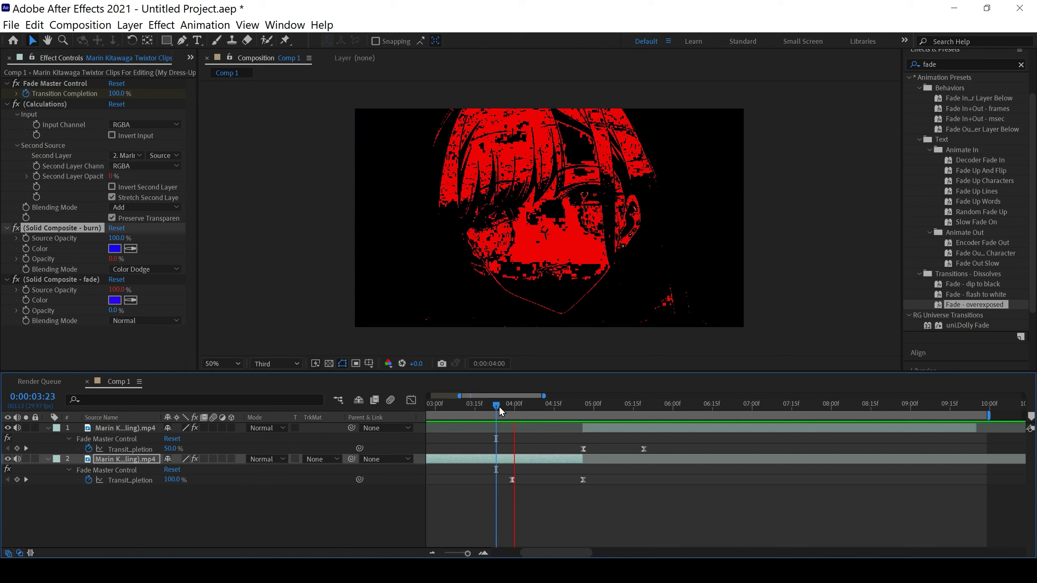
{"action": "left_click", "coordinate": [649, 407]}
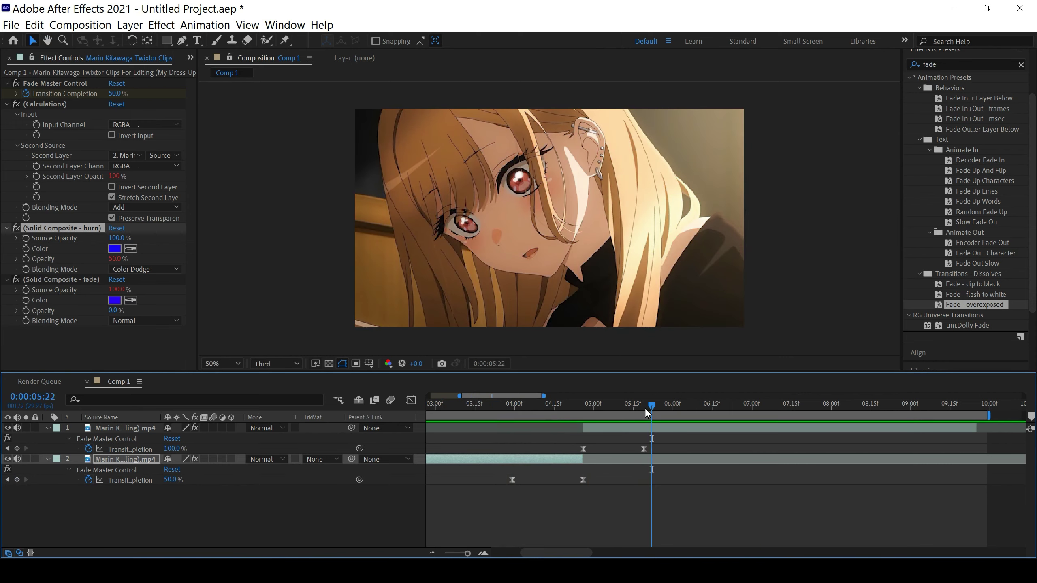
{"action": "left_click_drag", "start_coordinate": [615, 414], "coordinate": [554, 421]}
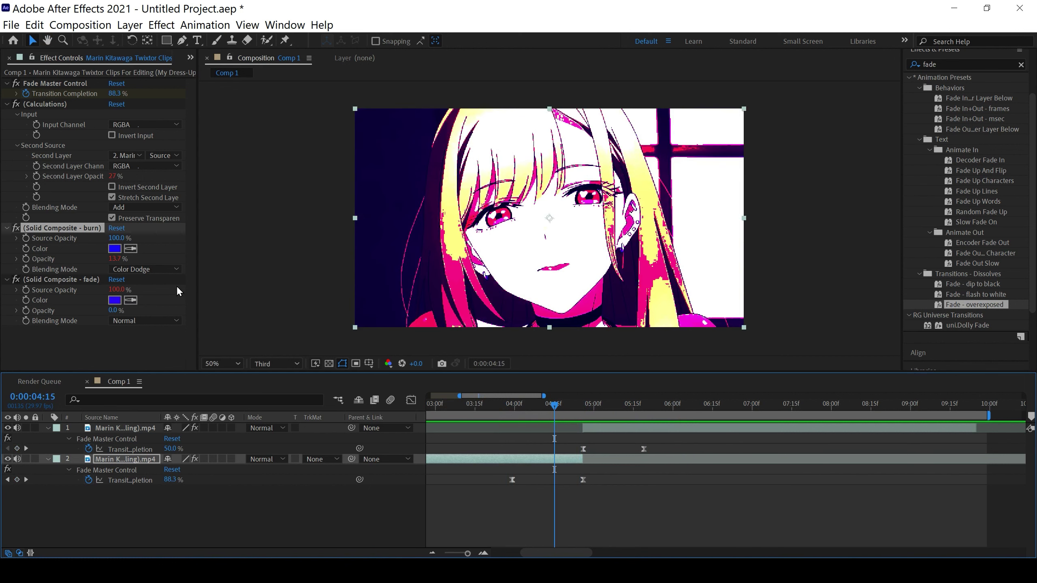
{"action": "left_click", "coordinate": [161, 270]}
{"action": "left_click", "coordinate": [190, 417]}
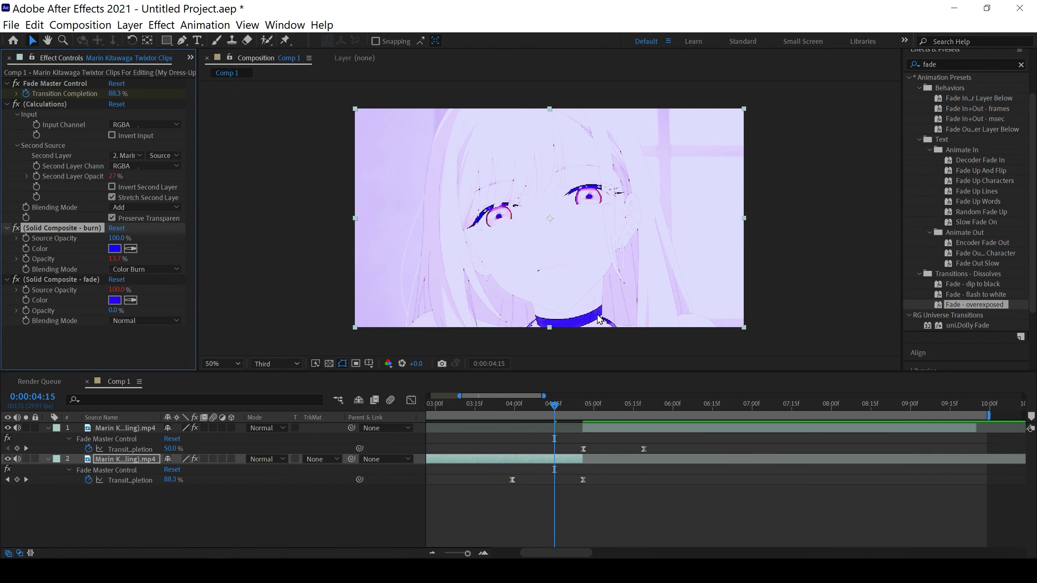
Step: Try Darken then Lighten blending on the burn composite while scrubbing the transition
{"action": "left_click_drag", "start_coordinate": [552, 411], "coordinate": [489, 458]}
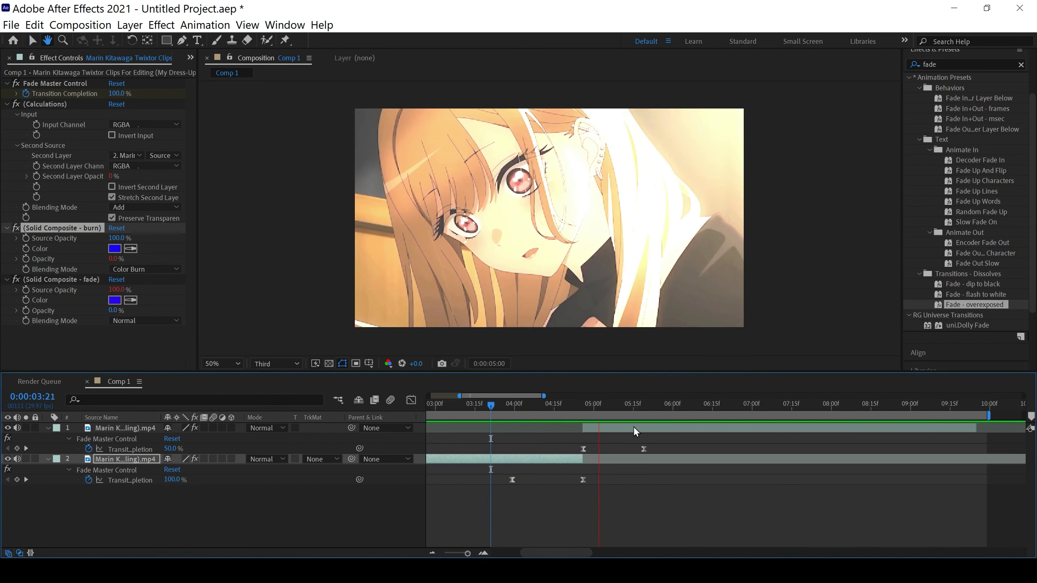
{"action": "left_click_drag", "start_coordinate": [589, 409], "coordinate": [558, 413]}
{"action": "left_click", "coordinate": [132, 268]}
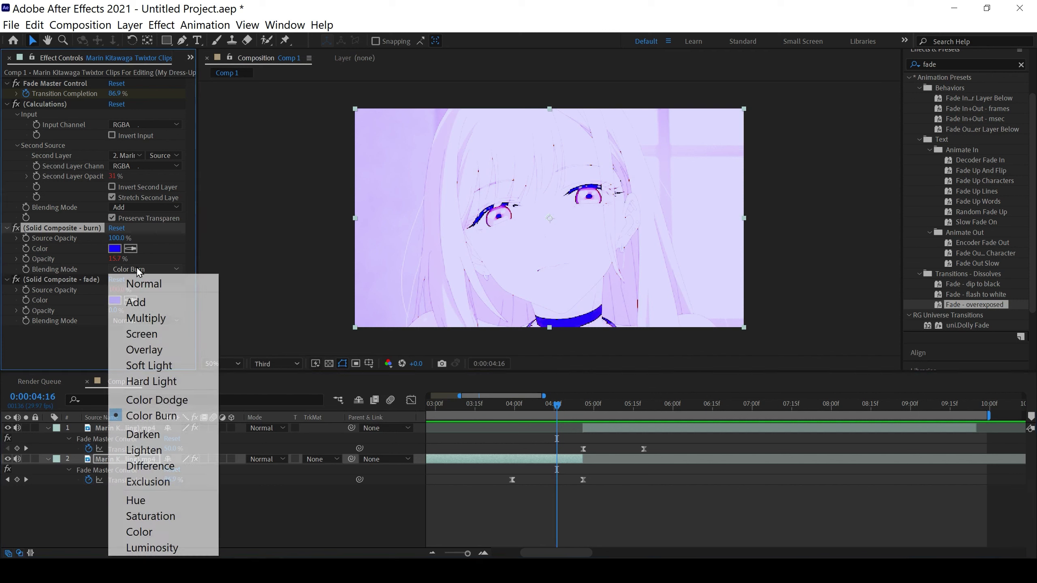
{"action": "left_click", "coordinate": [162, 433]}
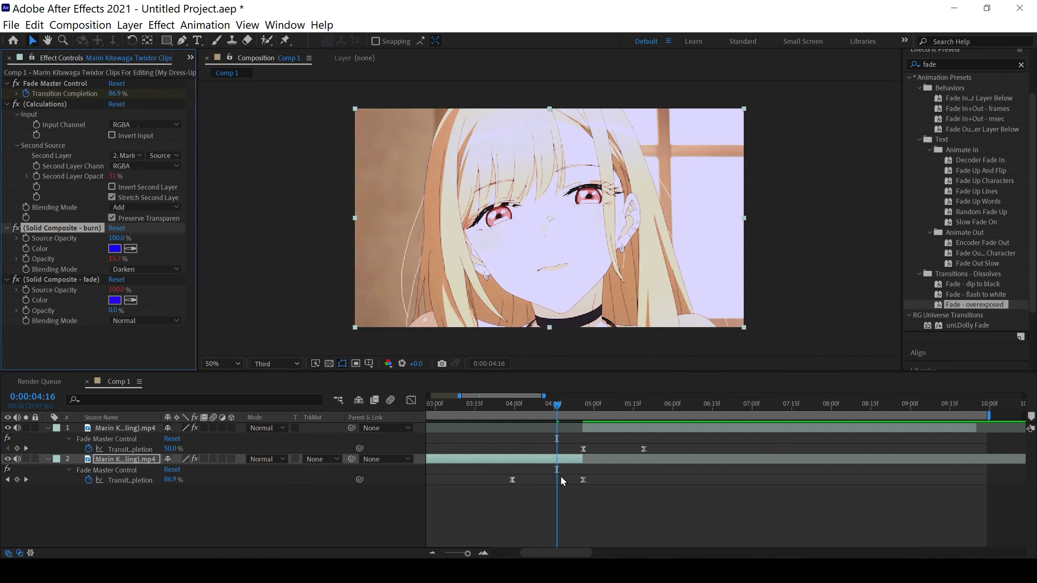
{"action": "left_click_drag", "start_coordinate": [566, 405], "coordinate": [726, 427]}
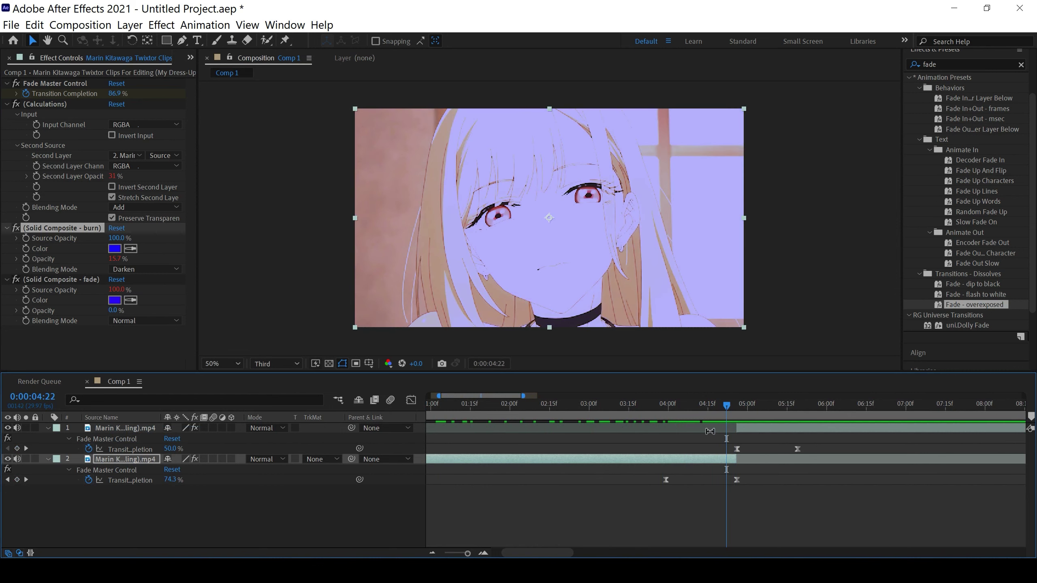
{"action": "left_click", "coordinate": [155, 269]}
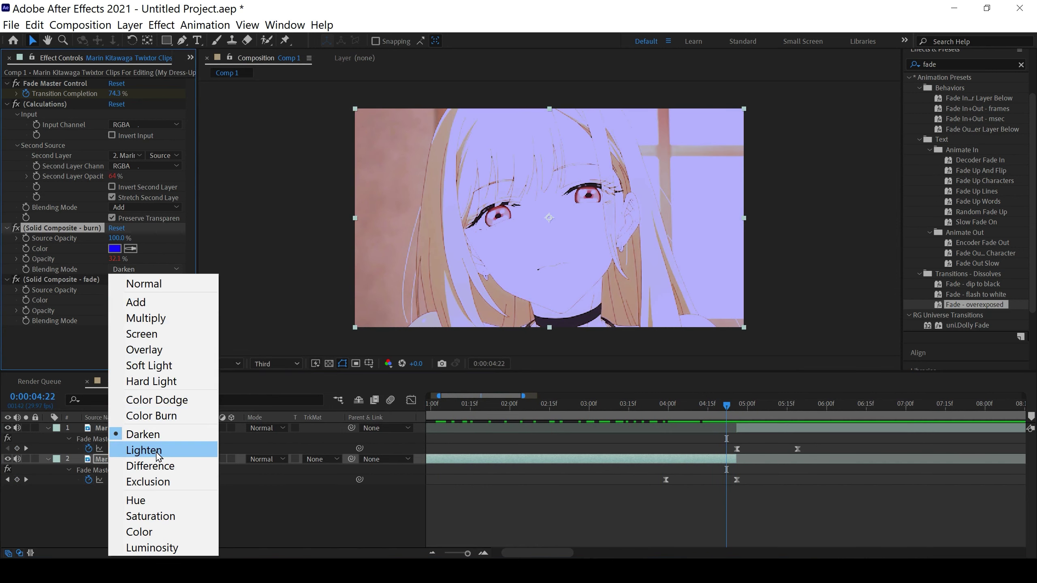
{"action": "left_click", "coordinate": [160, 453]}
Step: Try Difference, Exclusion, Hue and Saturation blending on the burn composite
{"action": "left_click", "coordinate": [163, 273]}
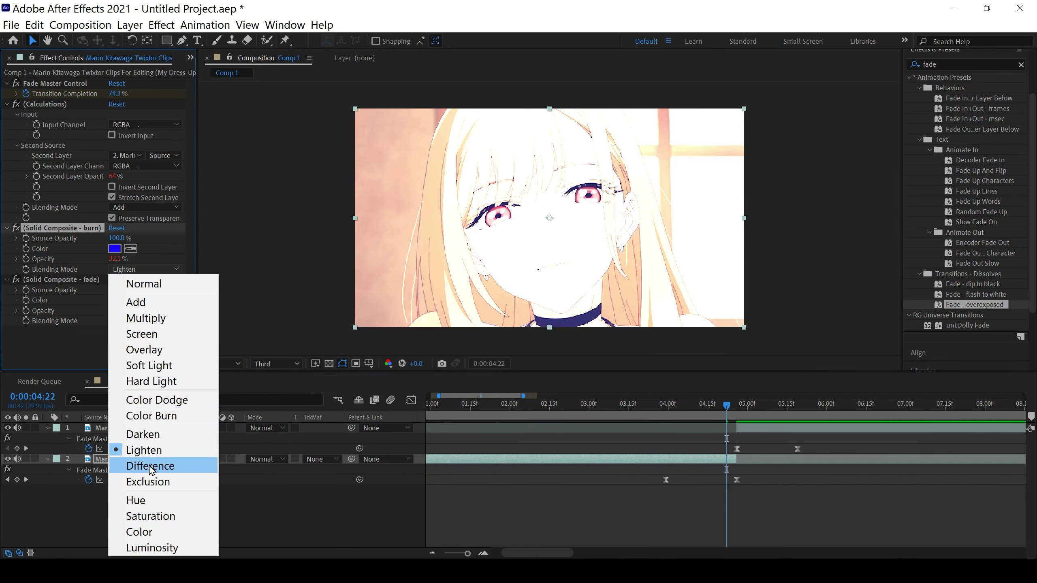
{"action": "left_click", "coordinate": [153, 466]}
{"action": "left_click", "coordinate": [145, 270]}
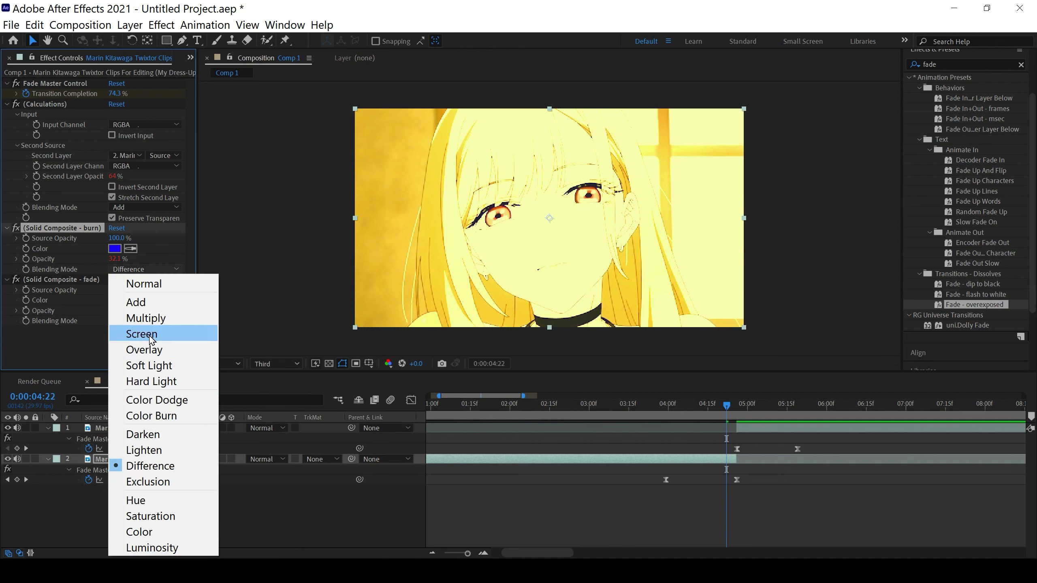
{"action": "left_click", "coordinate": [162, 484]}
{"action": "left_click", "coordinate": [155, 273]}
{"action": "left_click", "coordinate": [163, 499]}
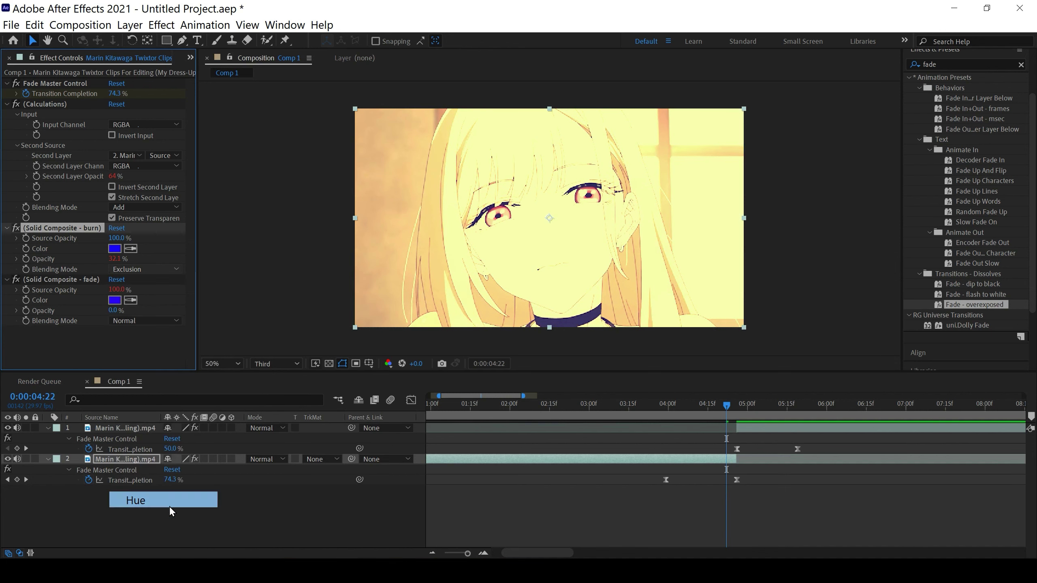
{"action": "left_click", "coordinate": [175, 272]}
{"action": "left_click", "coordinate": [163, 515]}
Step: Try Color and Luminosity blending, then set the burn composite back to Add
{"action": "left_click", "coordinate": [170, 266]}
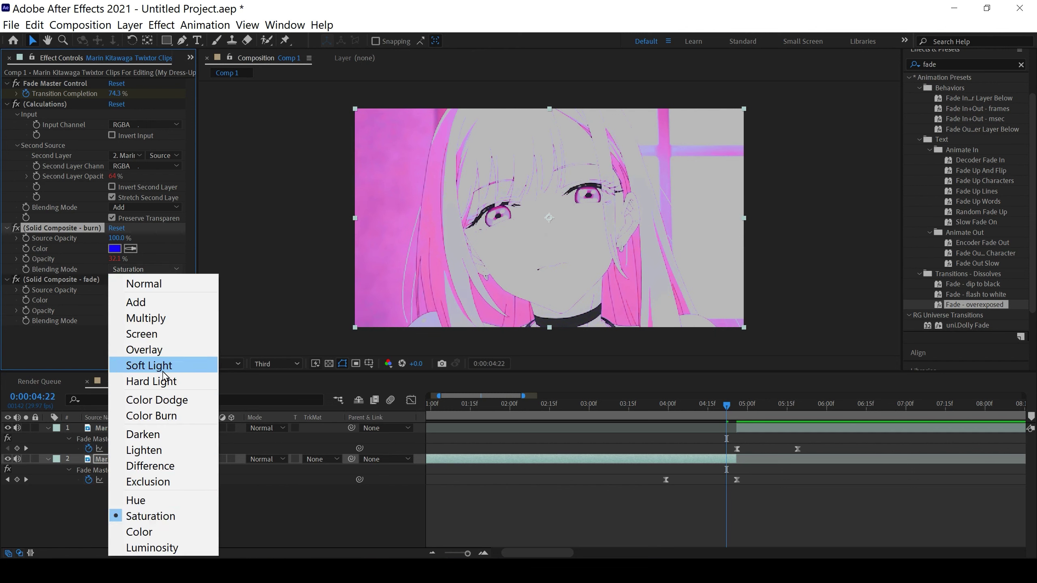
{"action": "left_click", "coordinate": [160, 532]}
{"action": "left_click", "coordinate": [160, 269]}
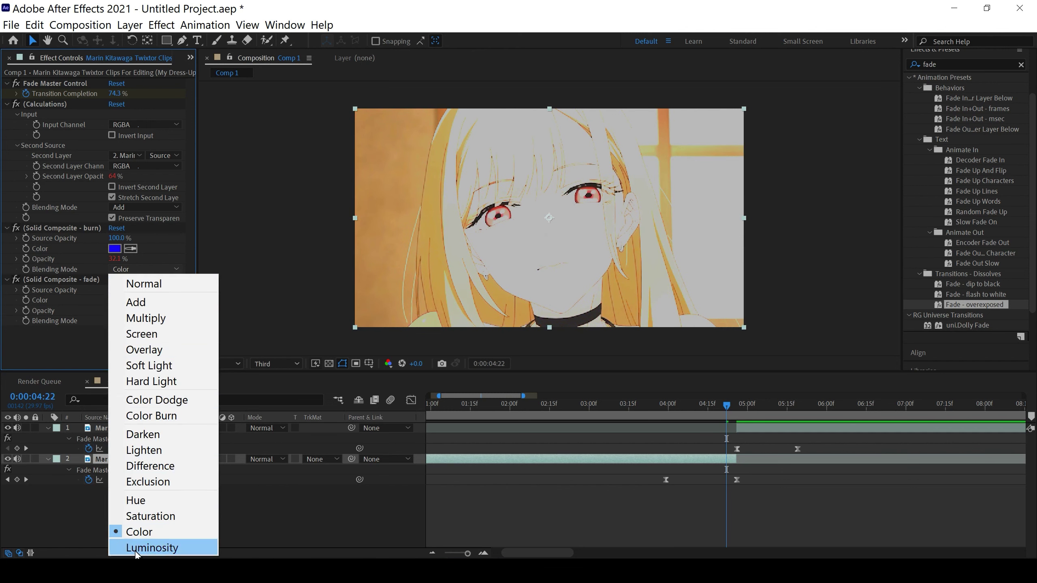
{"action": "left_click", "coordinate": [135, 549]}
{"action": "left_click", "coordinate": [143, 269]}
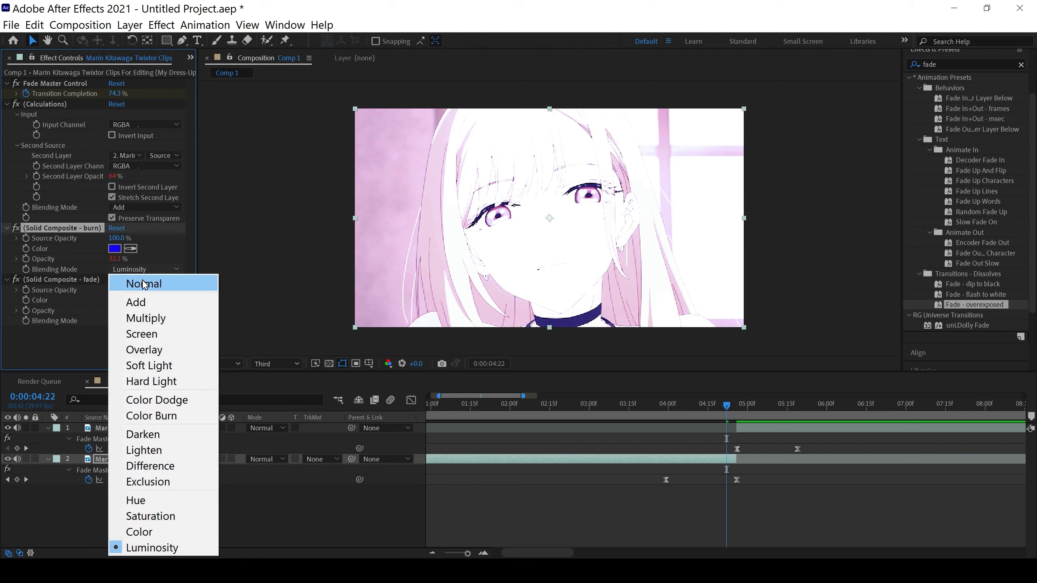
{"action": "left_click", "coordinate": [139, 303]}
{"action": "left_click", "coordinate": [587, 524]}
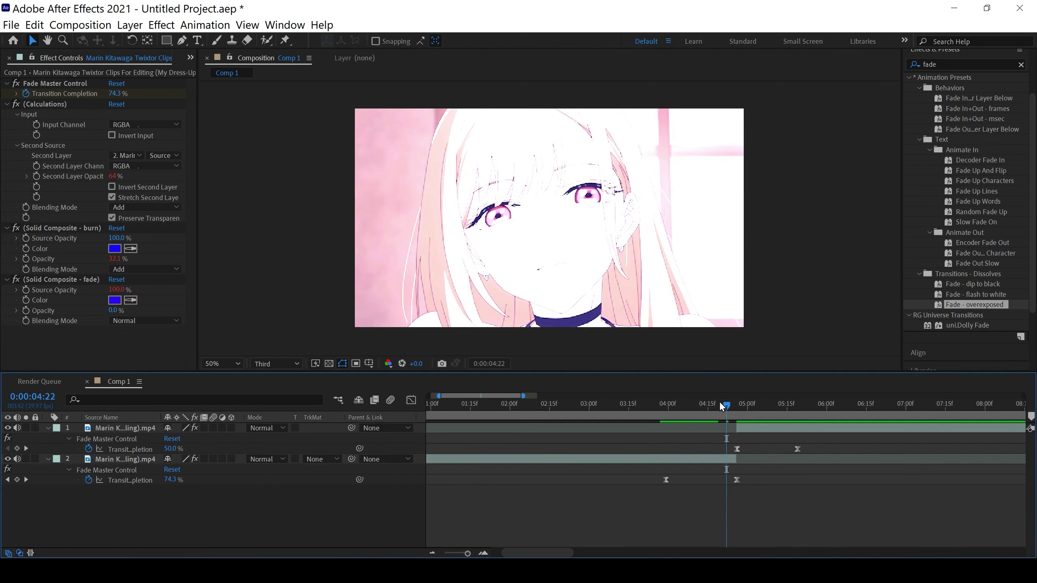
{"action": "mouse_move", "coordinate": [726, 404]}
{"action": "left_mouse_down"}
{"action": "mouse_move", "coordinate": [689, 412]}
{"action": "mouse_move", "coordinate": [710, 412]}
{"action": "left_mouse_up"}
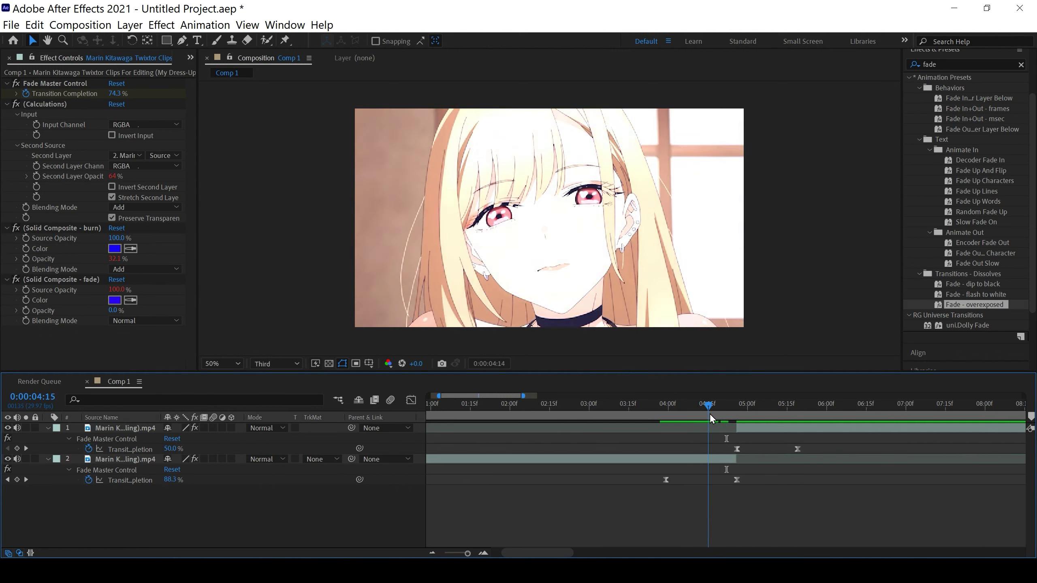
Step: Set burn and fade composite colours to white (FFFFFF) and play the transition from 0:00:03:28
{"action": "left_click", "coordinate": [124, 254]}
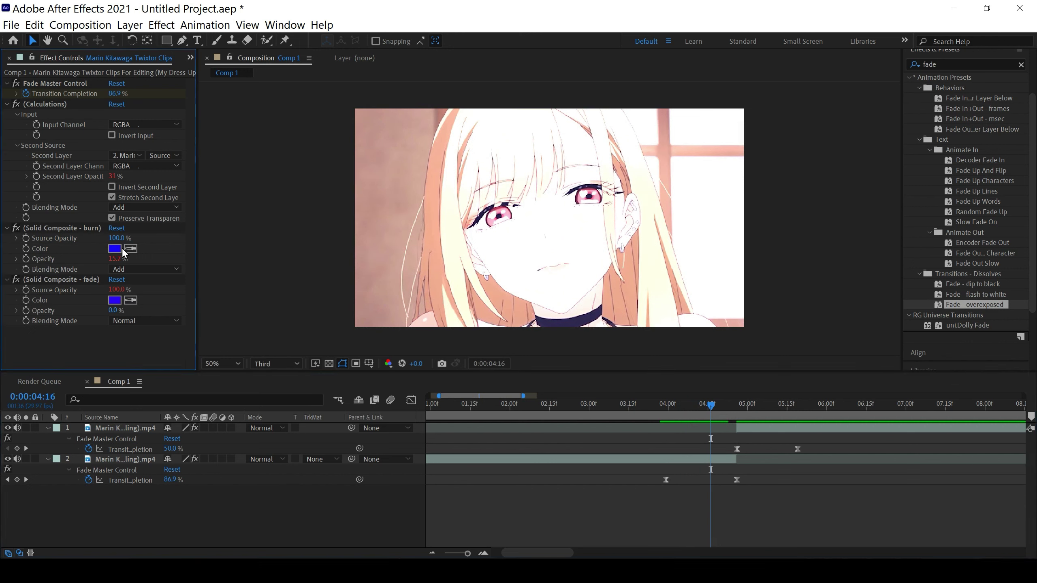
{"action": "left_click", "coordinate": [115, 249]}
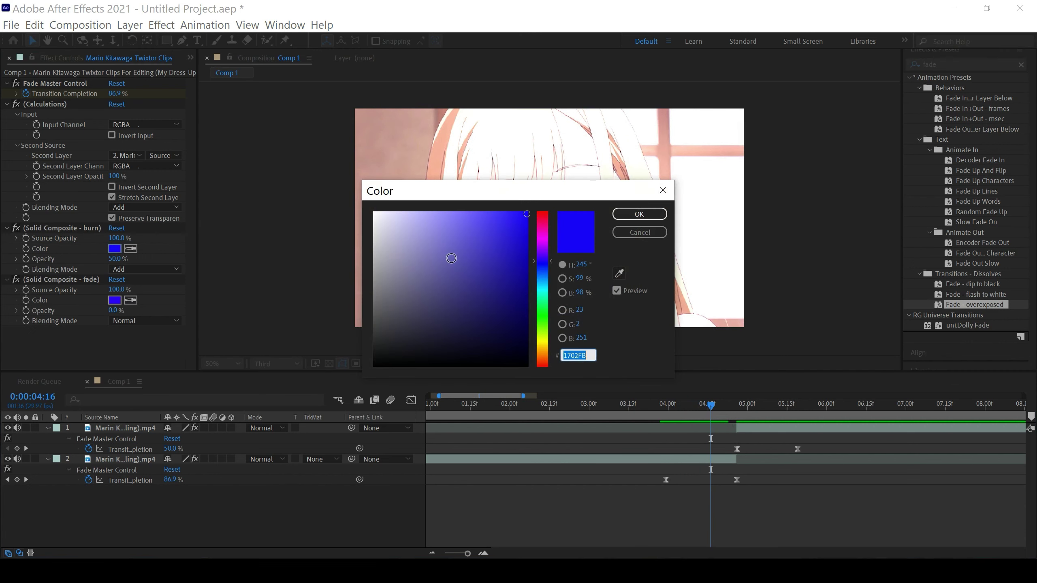
{"action": "left_click", "coordinate": [374, 213]}
{"action": "left_click", "coordinate": [639, 214]}
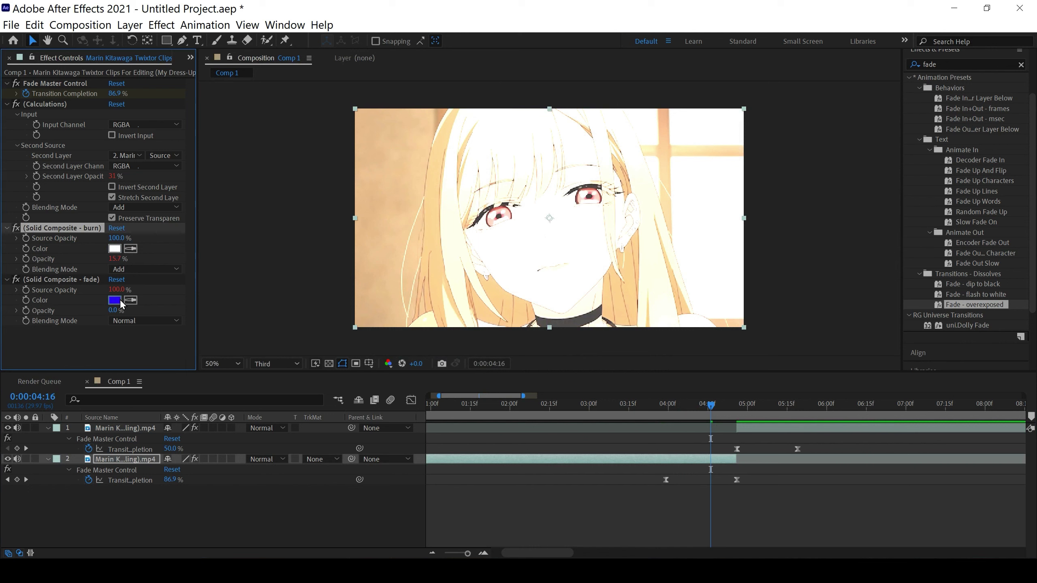
{"action": "left_click", "coordinate": [119, 302]}
{"action": "left_click", "coordinate": [374, 213]}
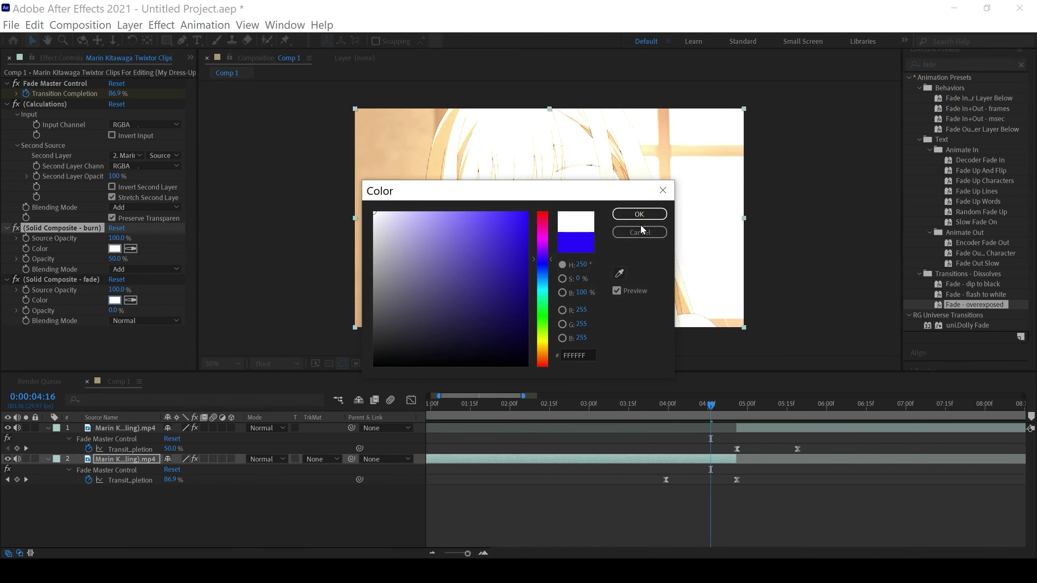
{"action": "left_click", "coordinate": [639, 213]}
{"action": "left_click_drag", "start_coordinate": [711, 405], "coordinate": [663, 415]}
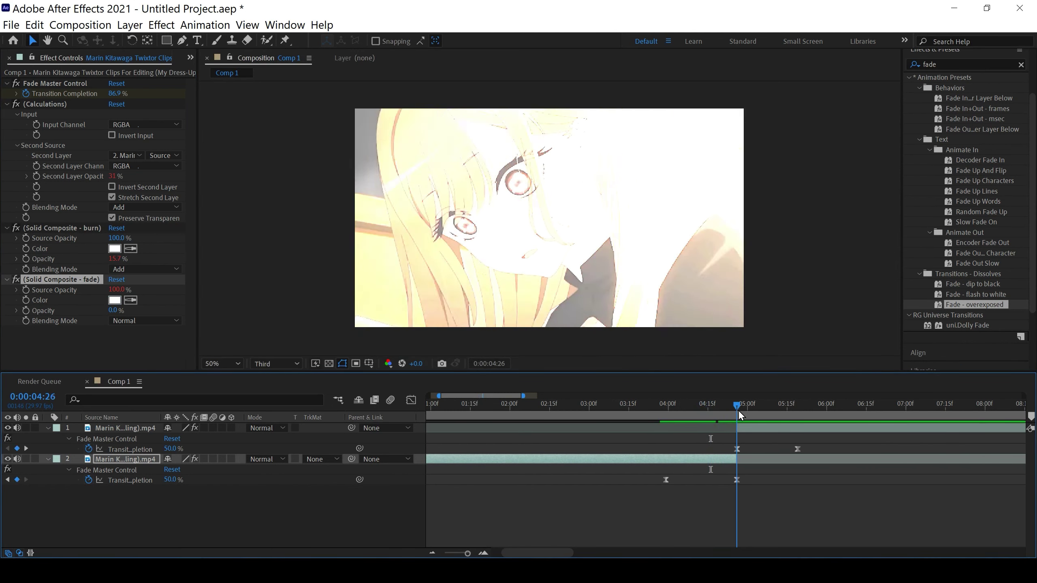
{"action": "key", "text": "space"}
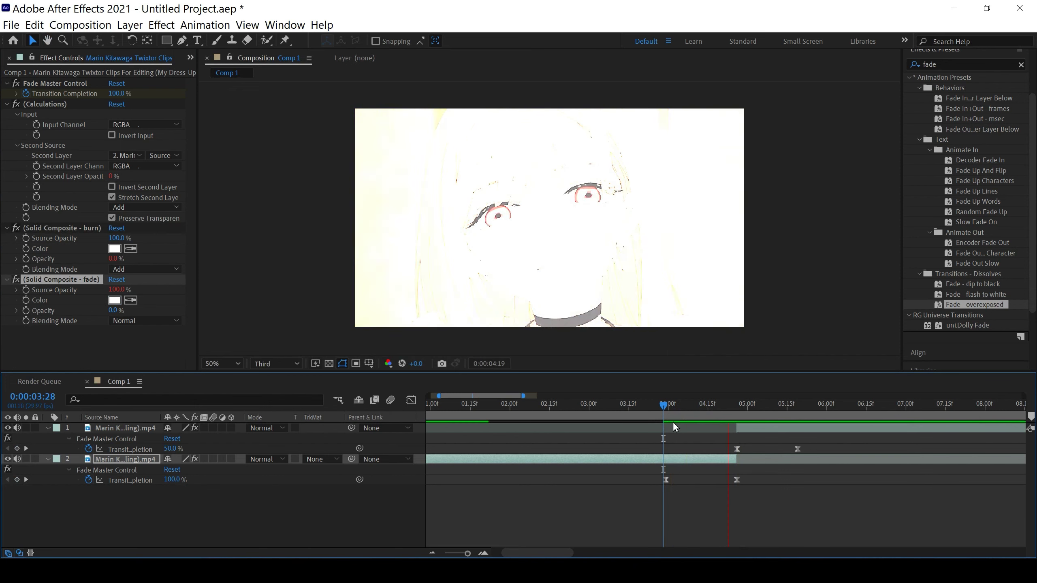
{"action": "left_click", "coordinate": [783, 513]}
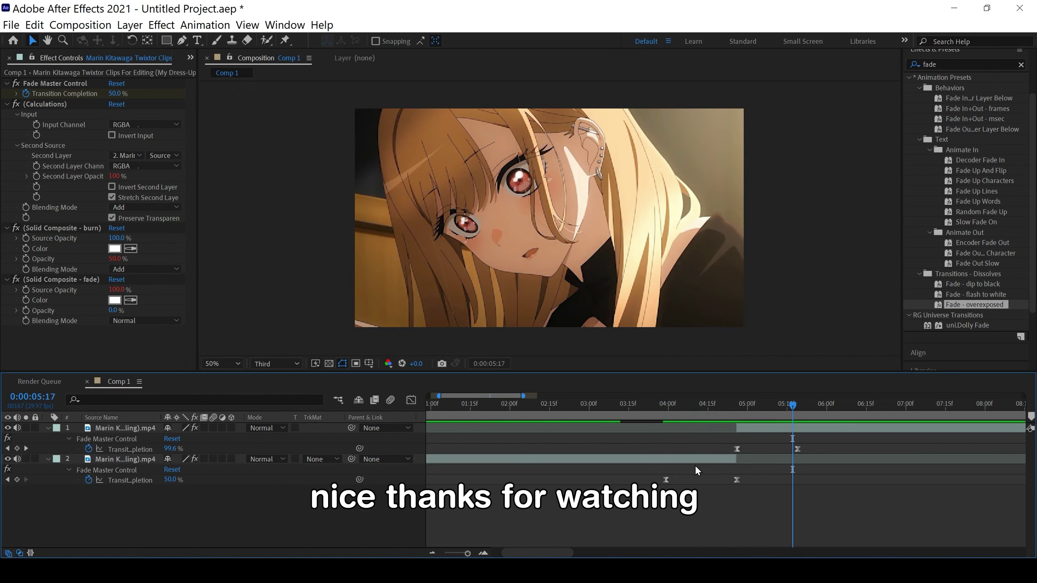
{"action": "left_click", "coordinate": [600, 552]}
{"action": "left_click", "coordinate": [549, 551]}
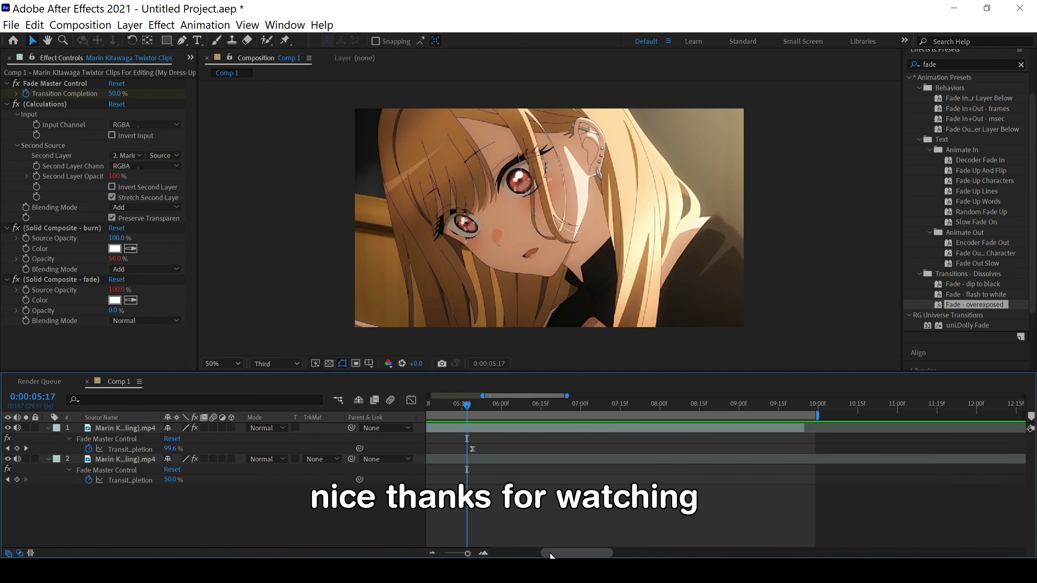
{"action": "left_click", "coordinate": [530, 552]}
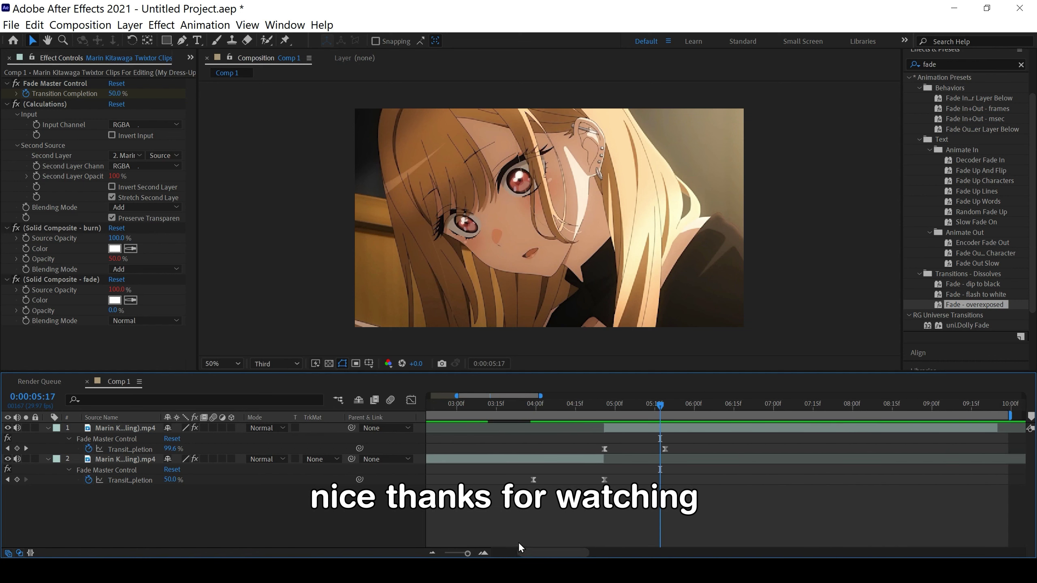